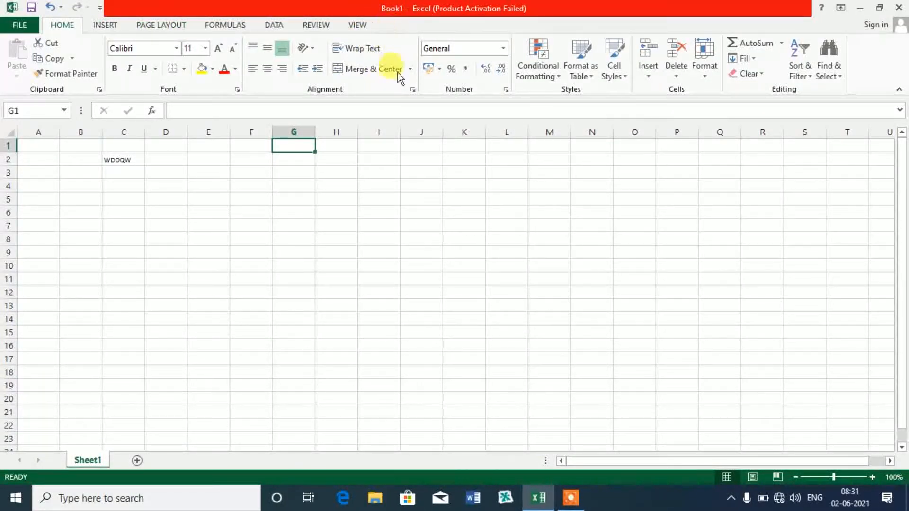
Collapse the ribbon, pin it open again, and return to the Home tab.
right_click(451, 30)
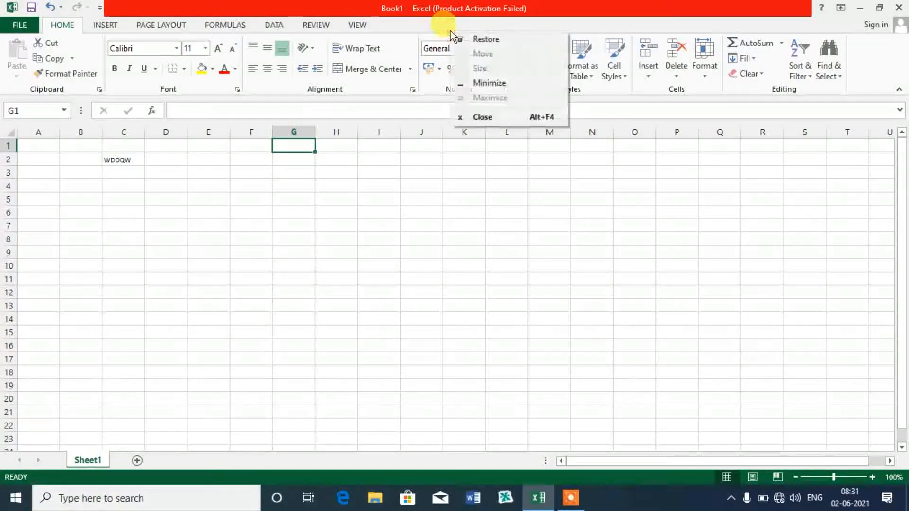
click(418, 21)
right_click(419, 27)
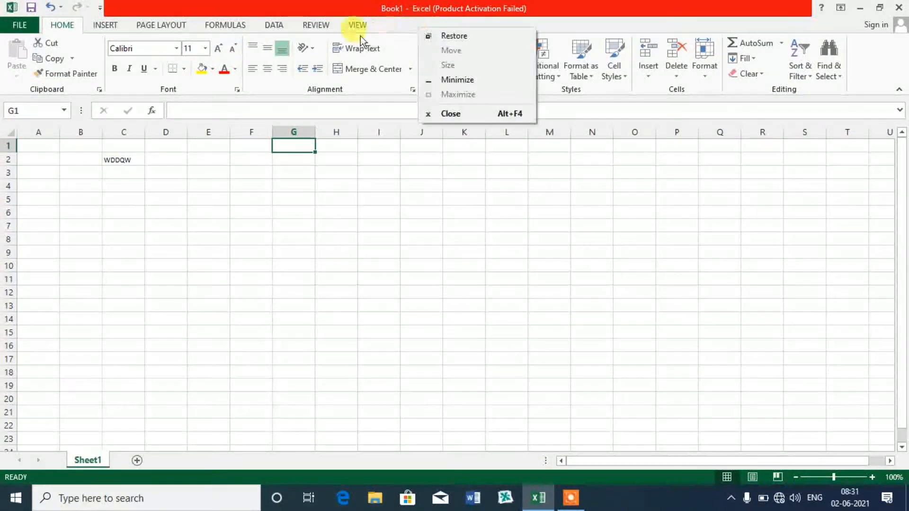
click(345, 28)
right_click(346, 29)
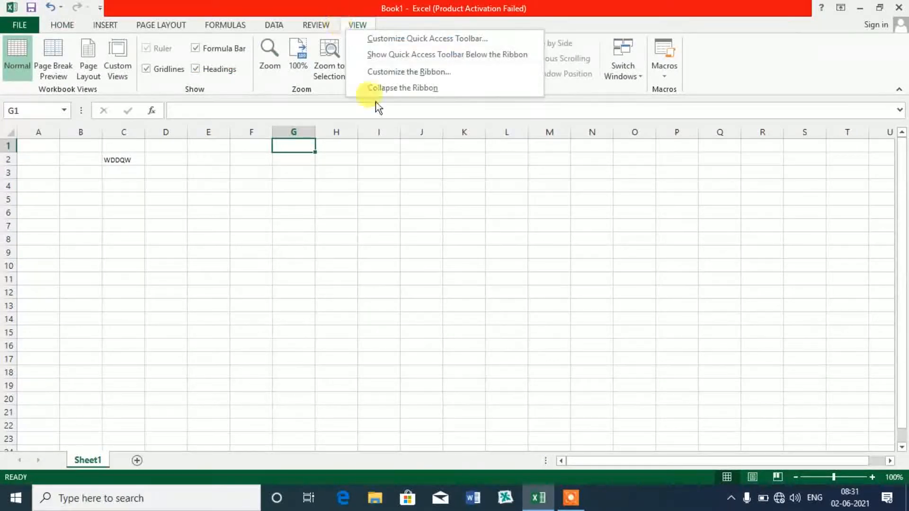
click(397, 89)
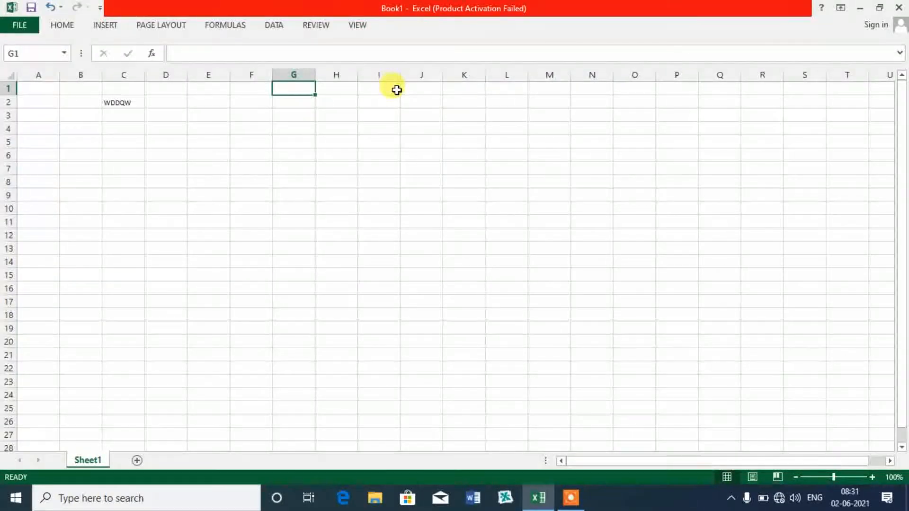
right_click(306, 24)
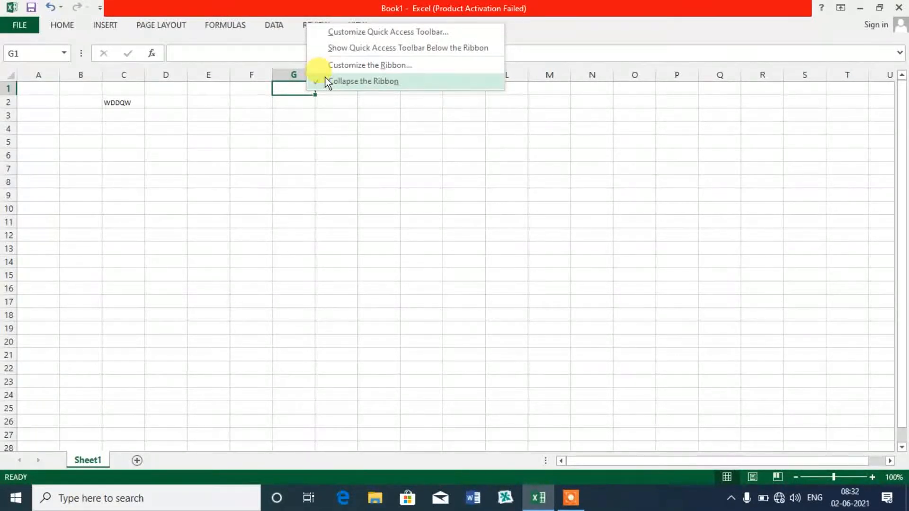
click(326, 81)
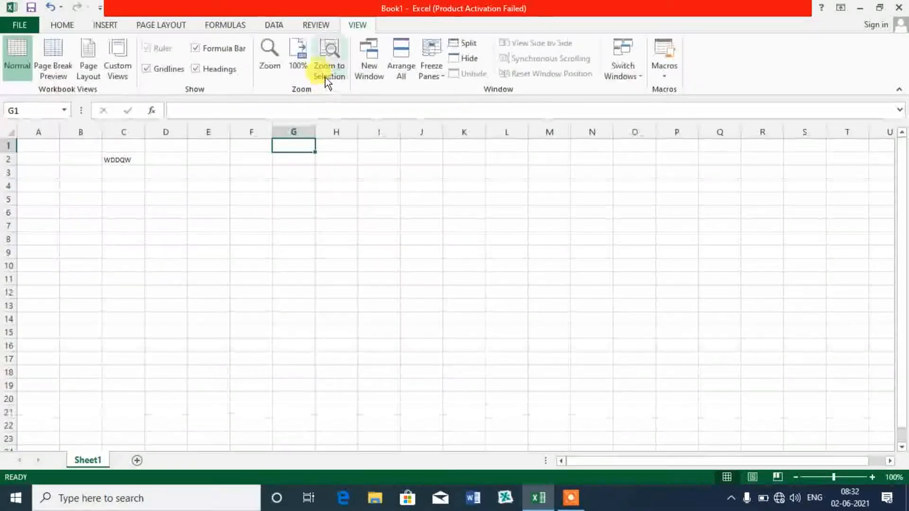
click(63, 25)
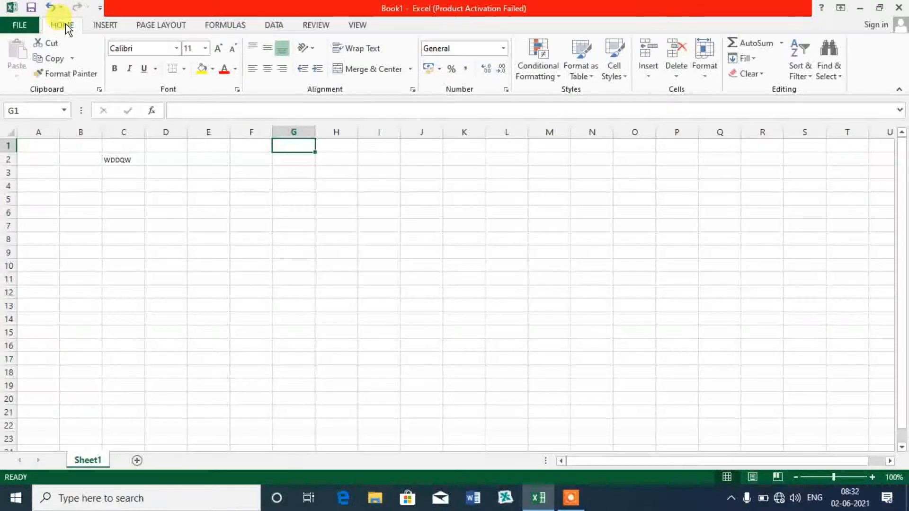
In Options' Customize Ribbon, add a new custom tab and rename it RAJEEV.
click(12, 24)
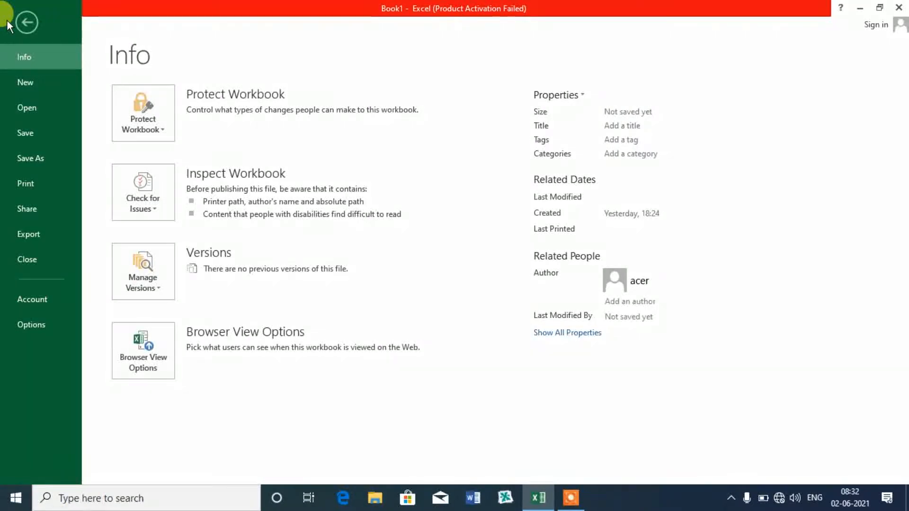
click(45, 326)
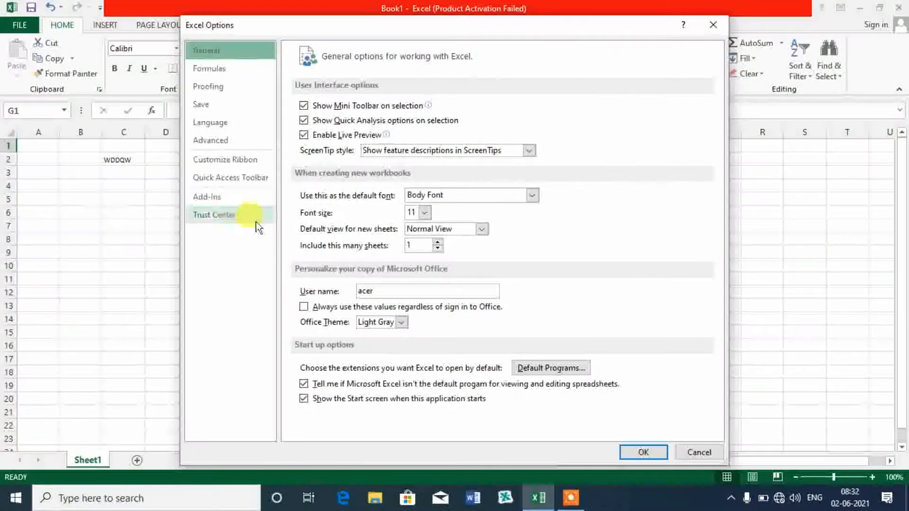
click(200, 161)
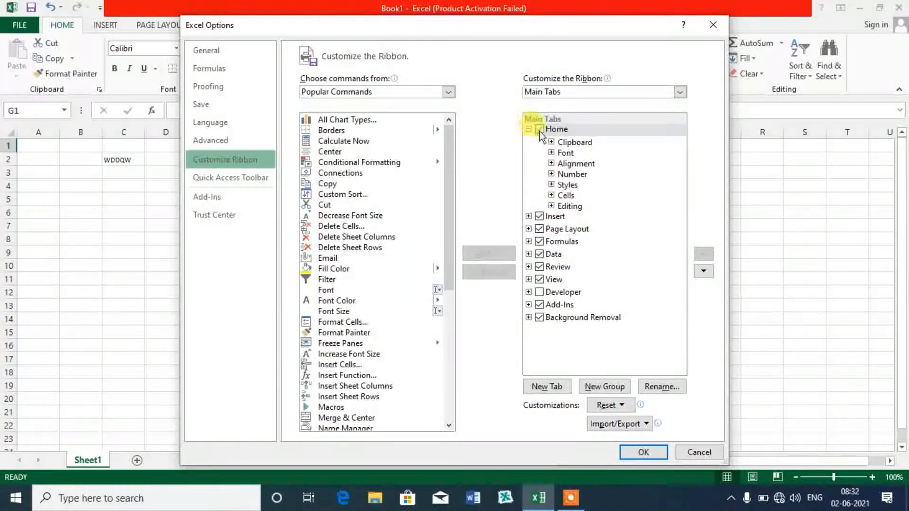
click(548, 388)
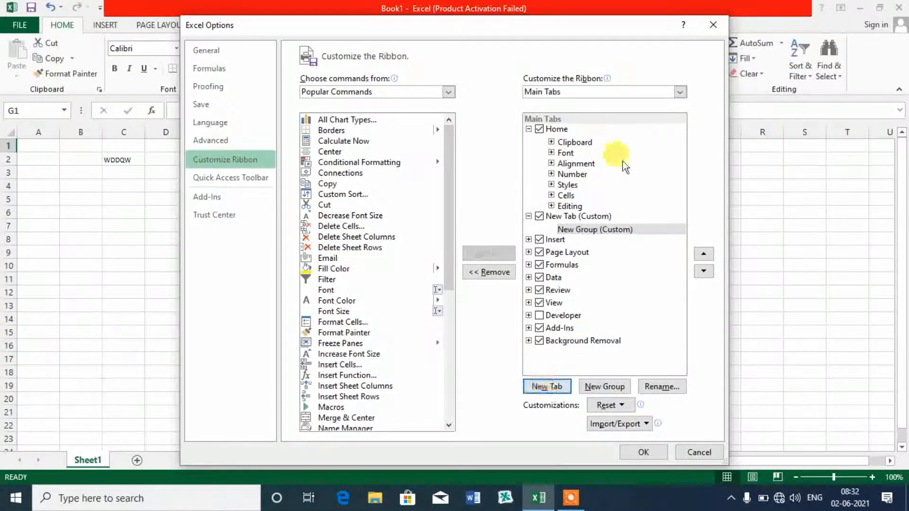
click(569, 216)
right_click(572, 221)
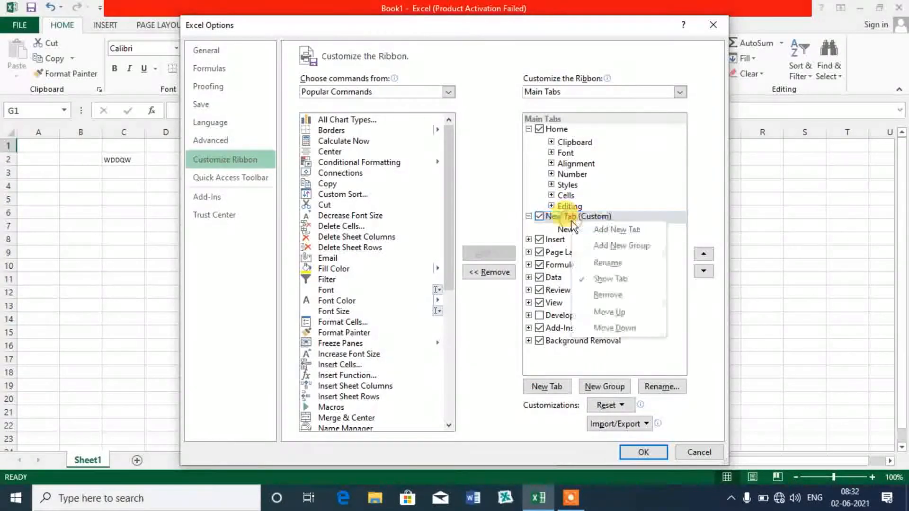
click(595, 264)
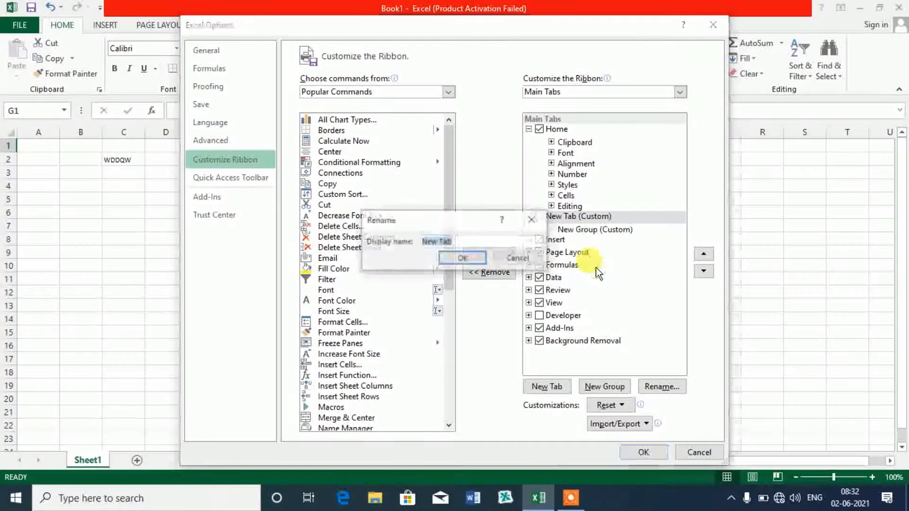
text(RAJEEV)
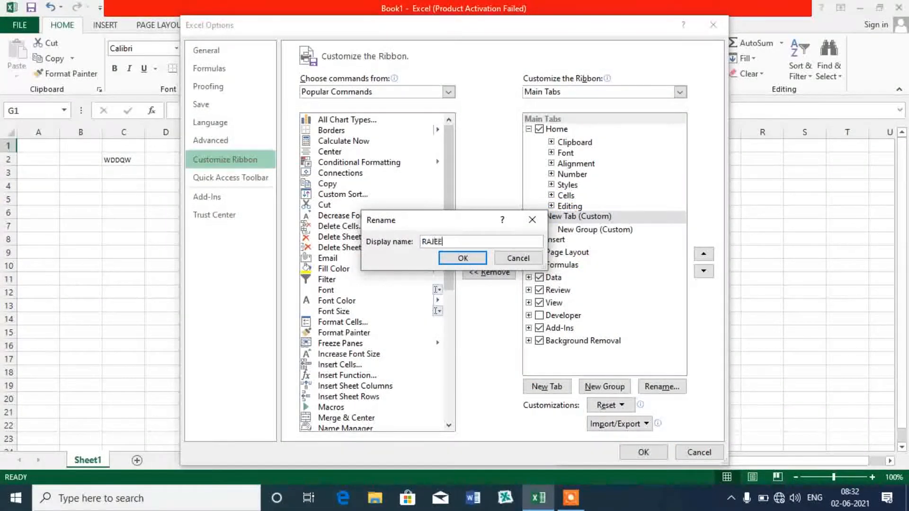
click(462, 256)
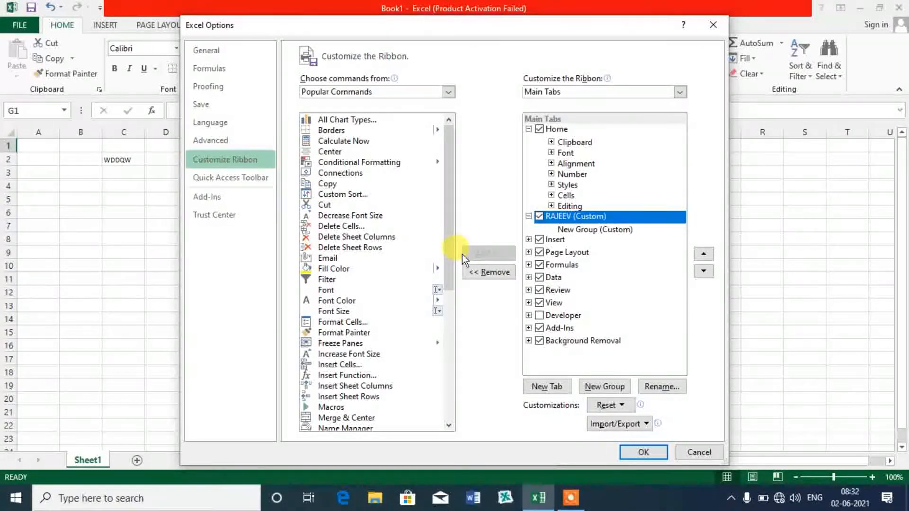
Rename RAJEEV's new group to GANGWAR with the funnel icon, then apply the ribbon changes.
click(606, 231)
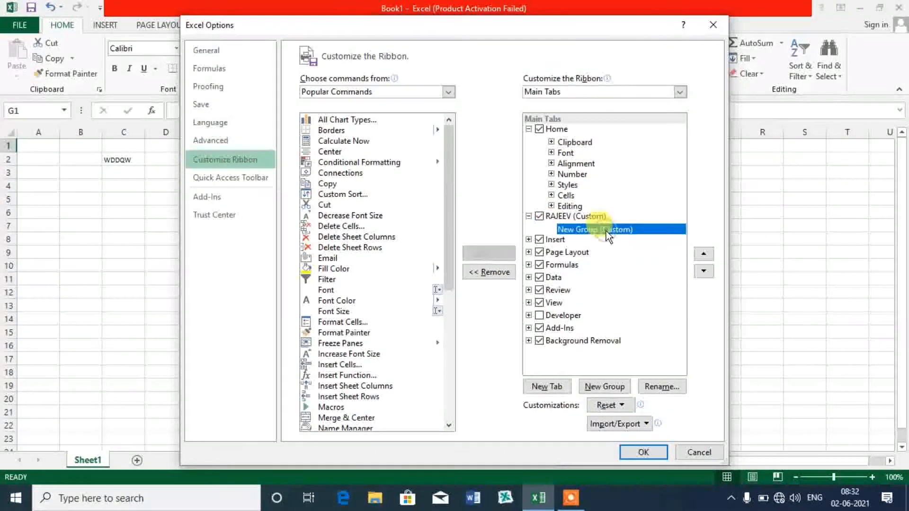
click(646, 386)
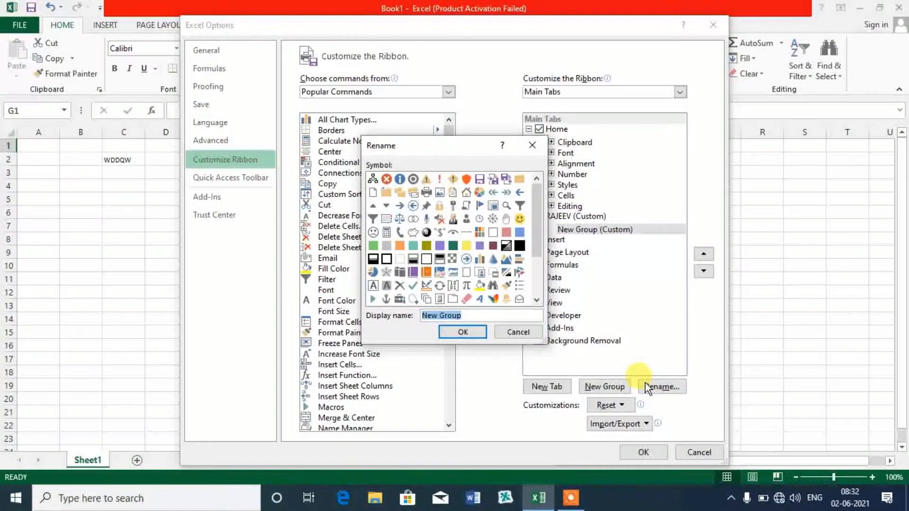
text(GANGWA)
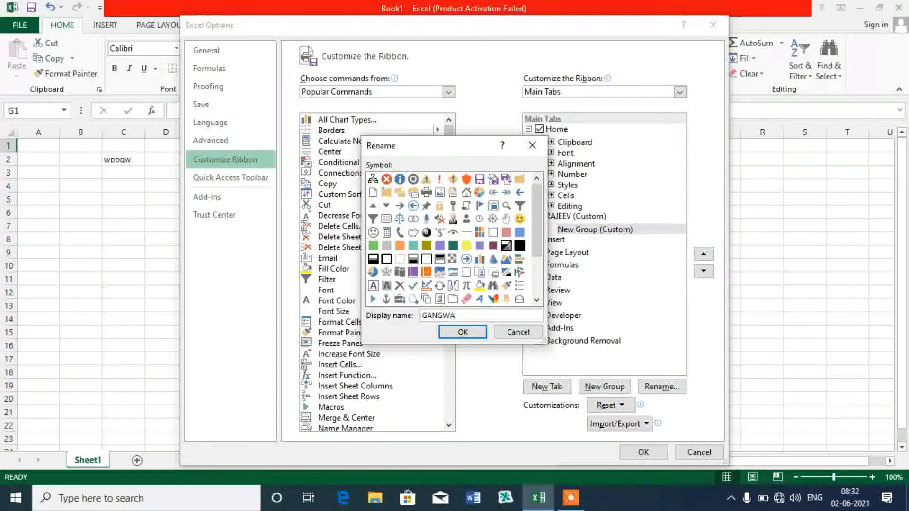
text(R)
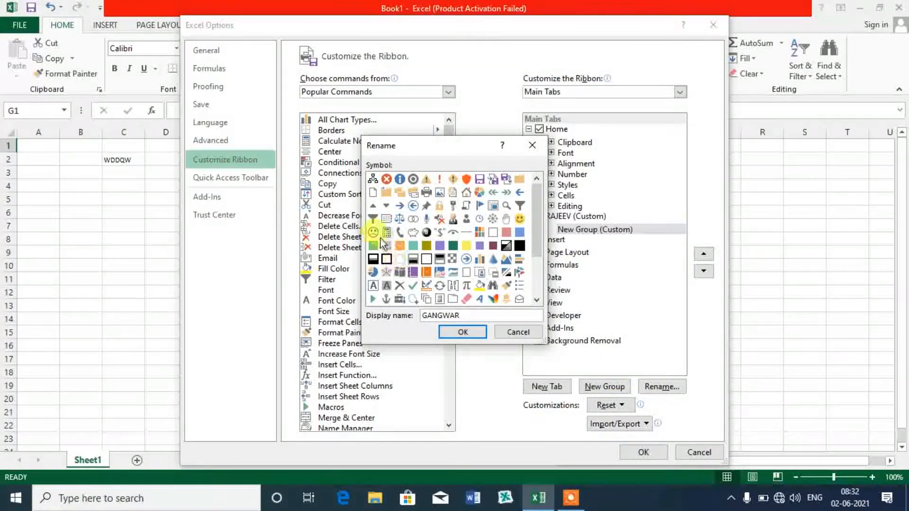
click(373, 218)
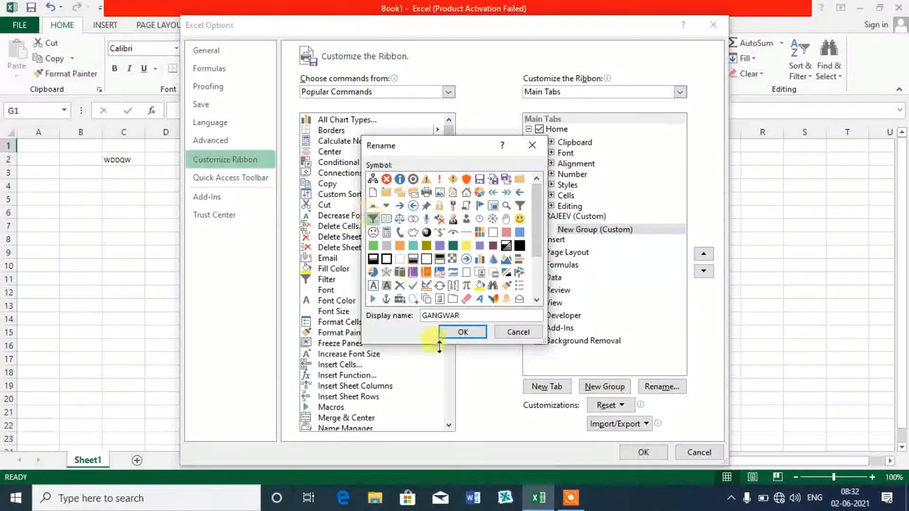
click(459, 334)
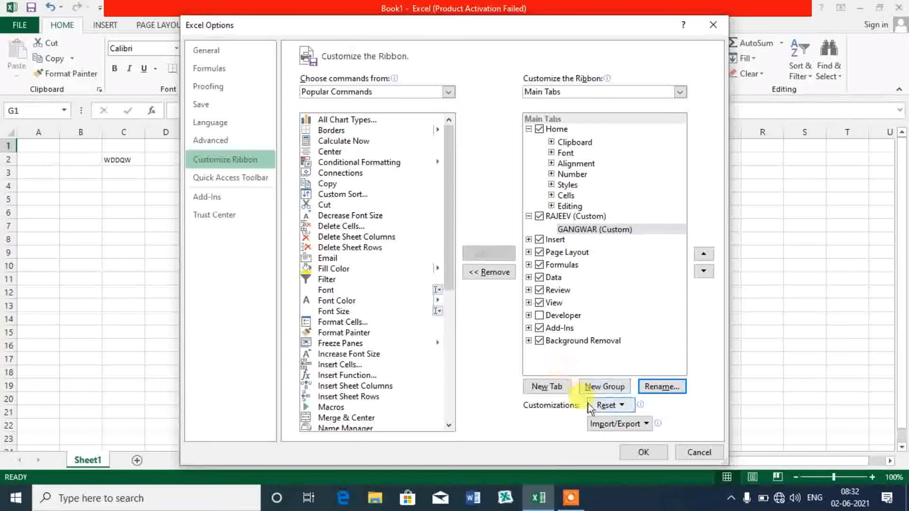
click(633, 453)
click(337, 316)
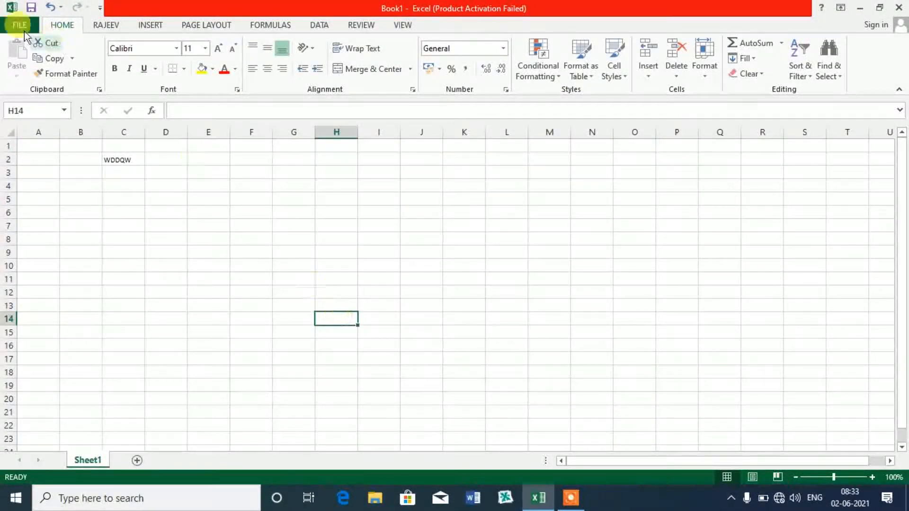
View the RAJEEV tab's empty GANGWAR group, then go back to Options' Customize Ribbon page.
click(144, 27)
click(113, 24)
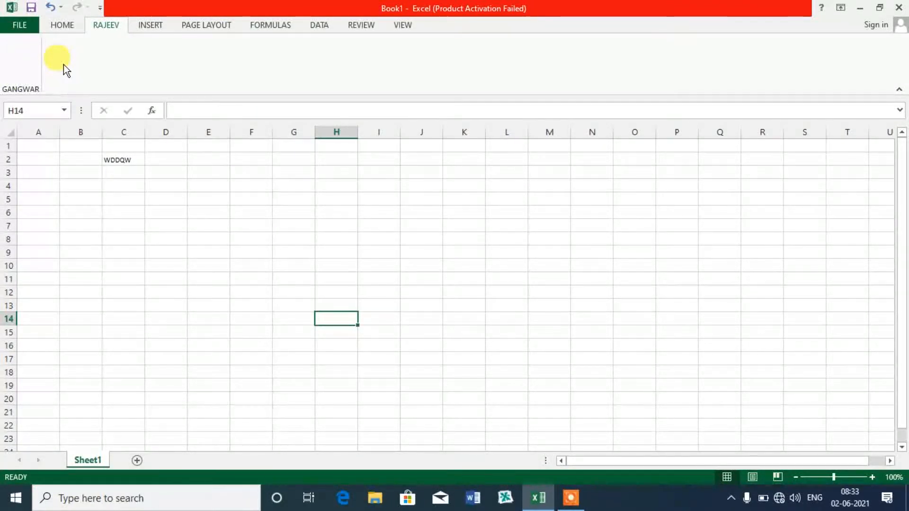
click(19, 24)
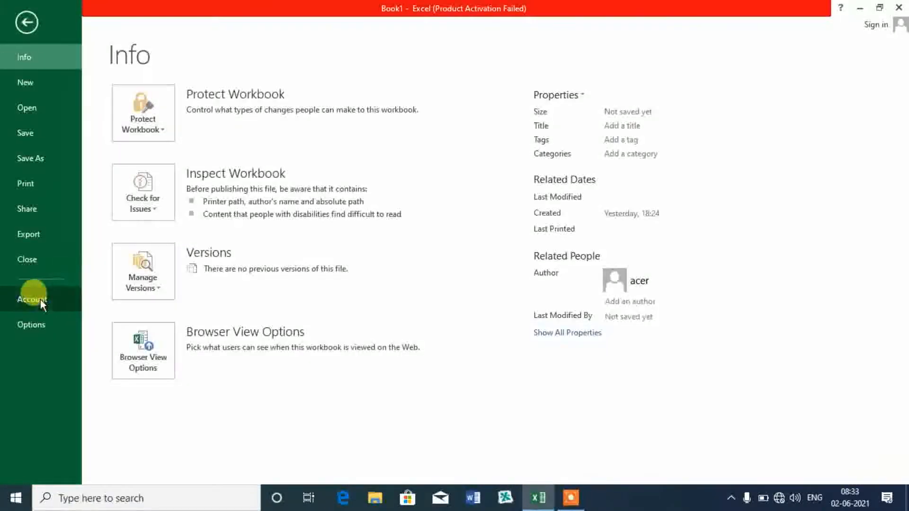
click(44, 330)
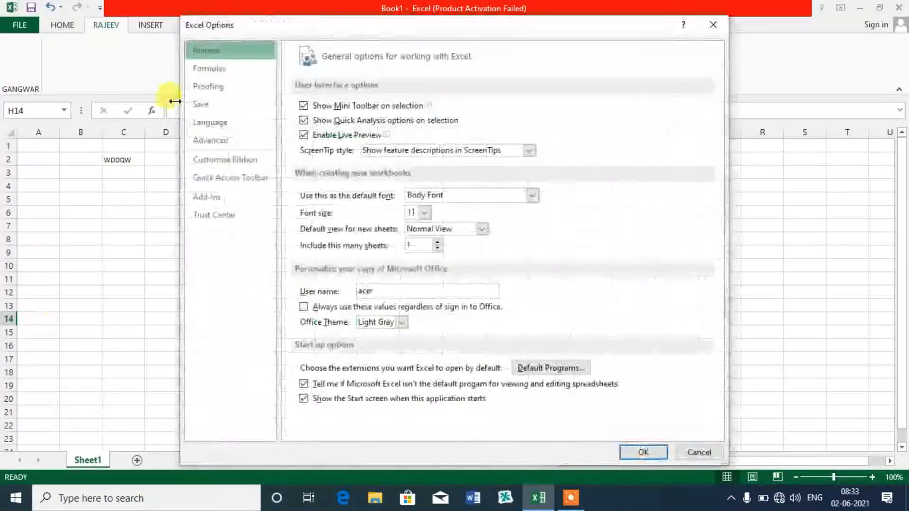
click(248, 159)
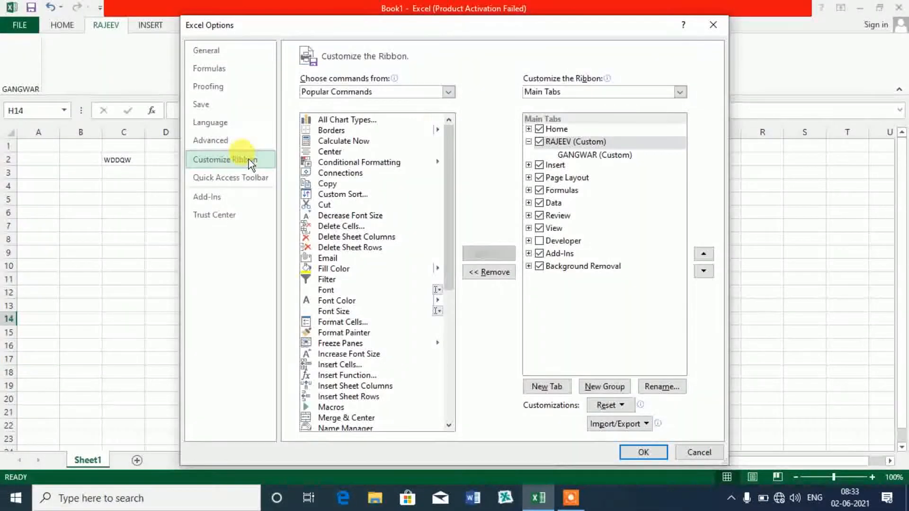
Switch the command source to Main Tabs and expand the Home and Insert tab groups.
click(582, 153)
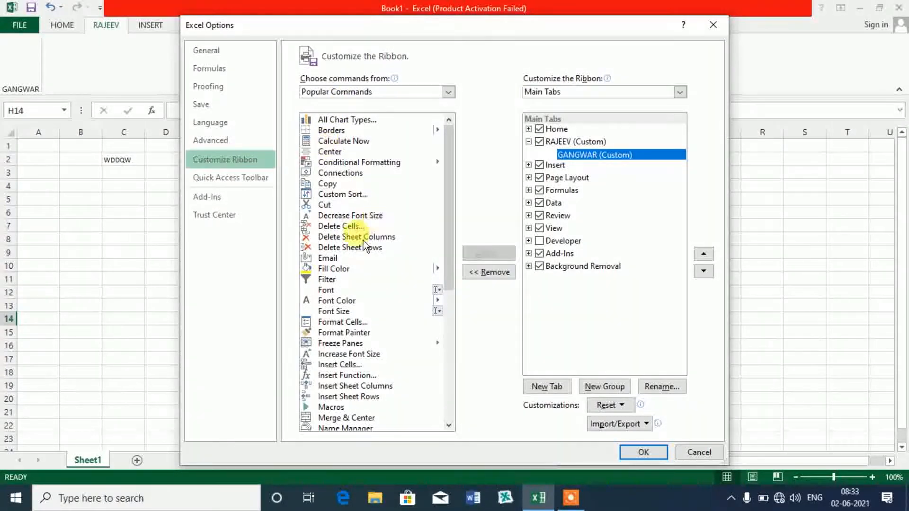
click(333, 92)
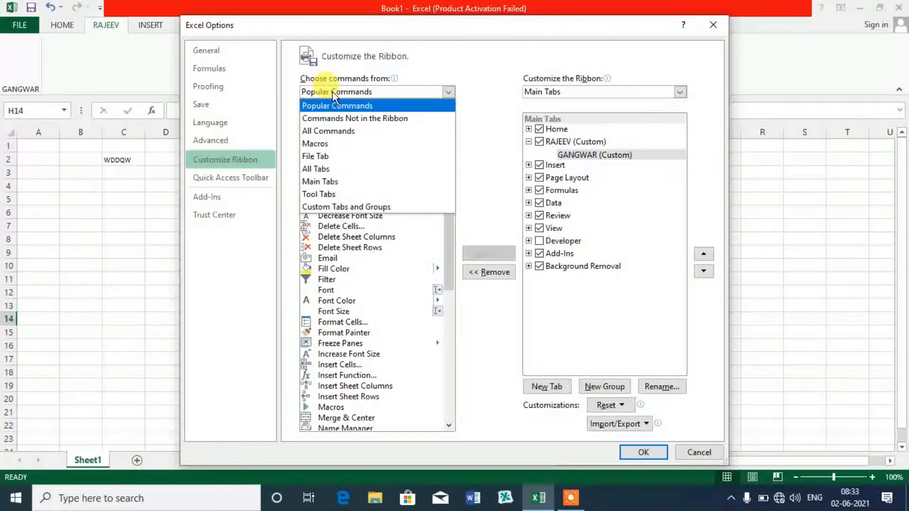
click(336, 181)
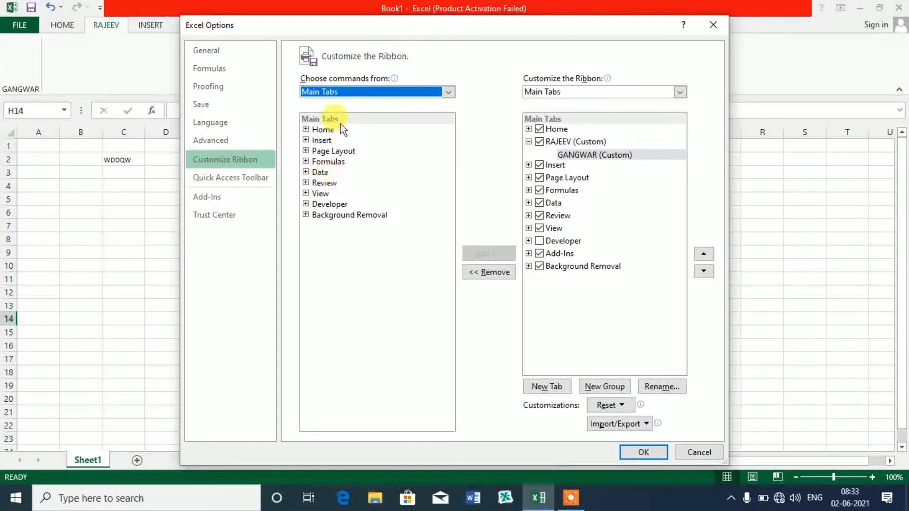
double_click(323, 130)
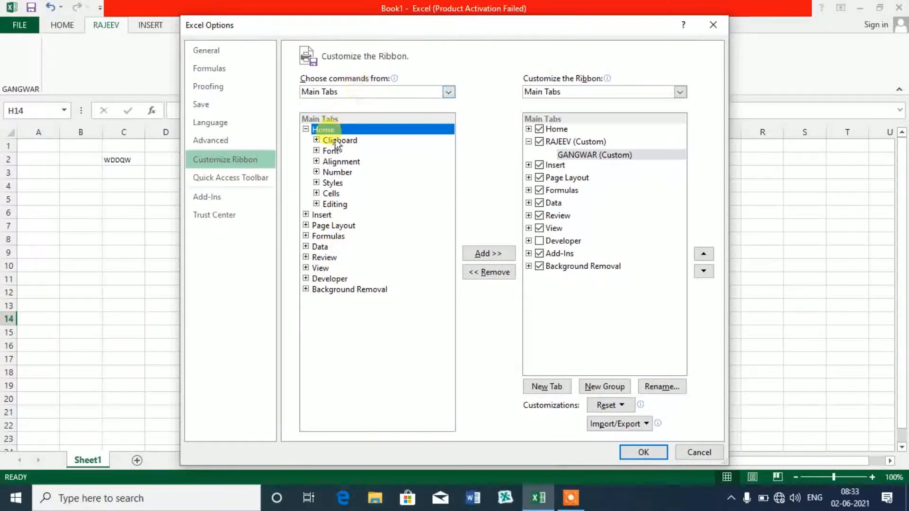
double_click(326, 131)
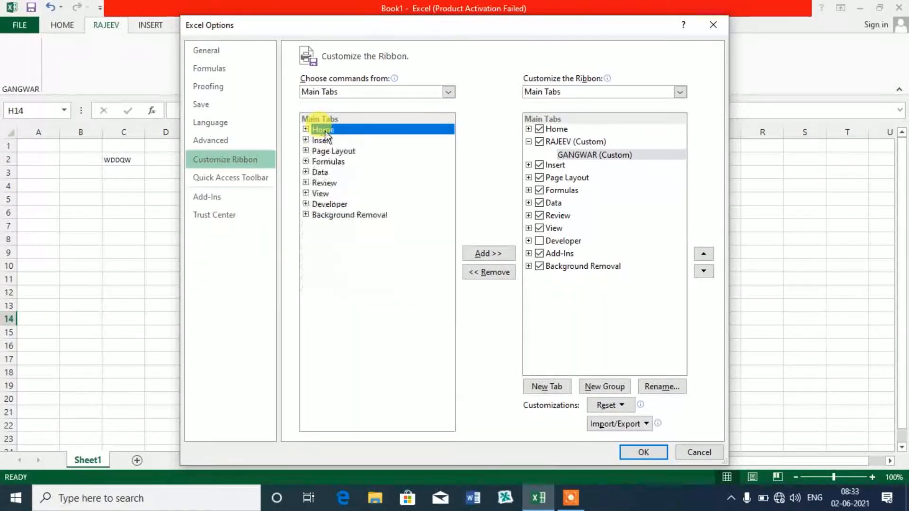
double_click(325, 131)
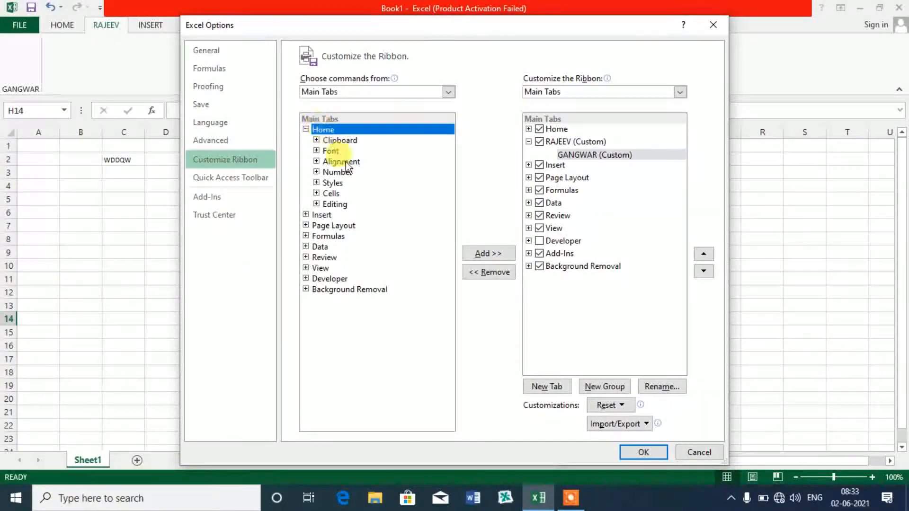
double_click(328, 215)
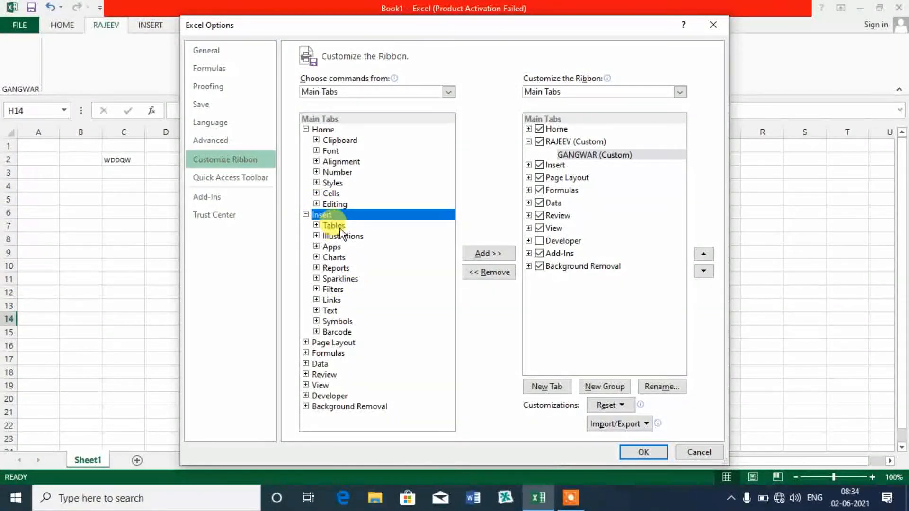
Drag the Tables, Filters and Sort & Filter groups into the RAJEEV tab.
click(334, 225)
drag(340, 232, 619, 155)
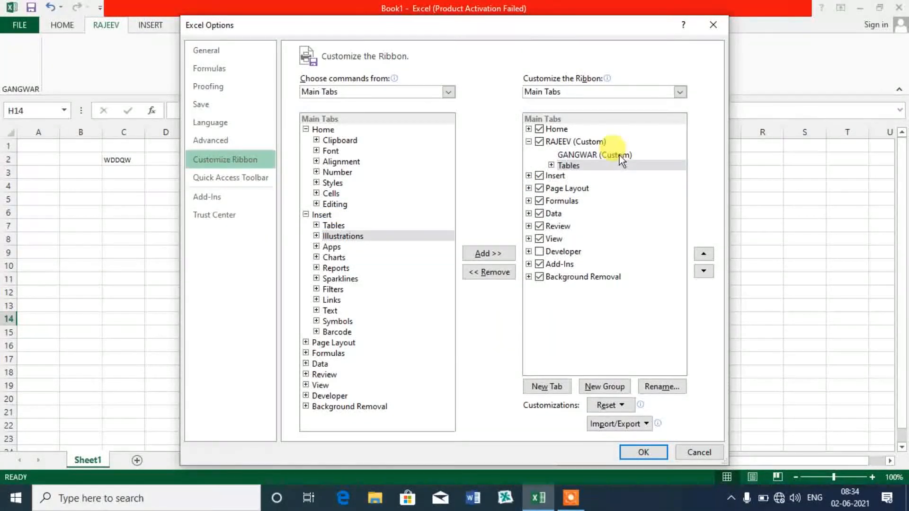
click(332, 290)
drag(331, 292, 621, 157)
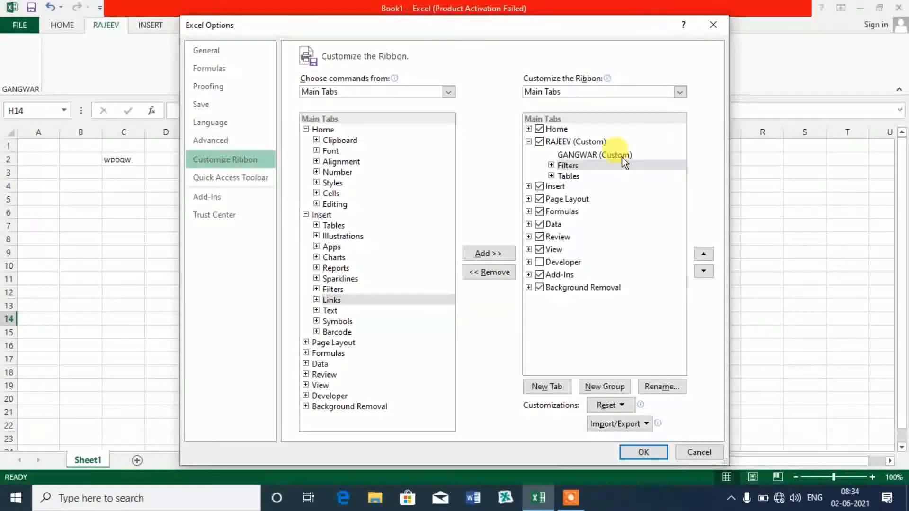
double_click(320, 364)
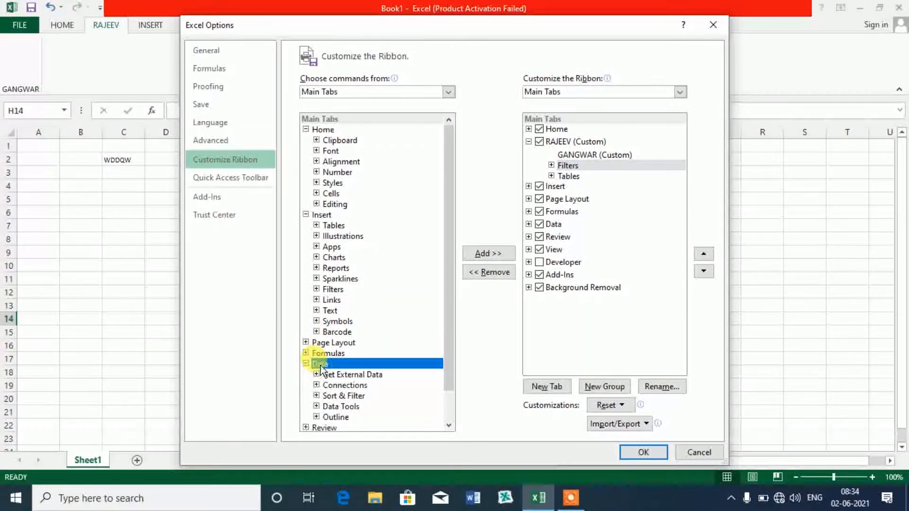
click(349, 386)
click(348, 397)
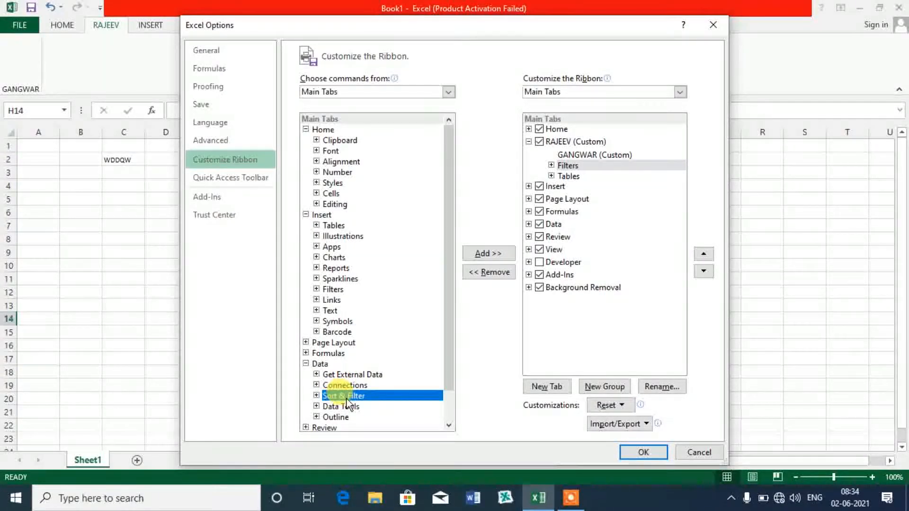
drag(348, 400, 650, 160)
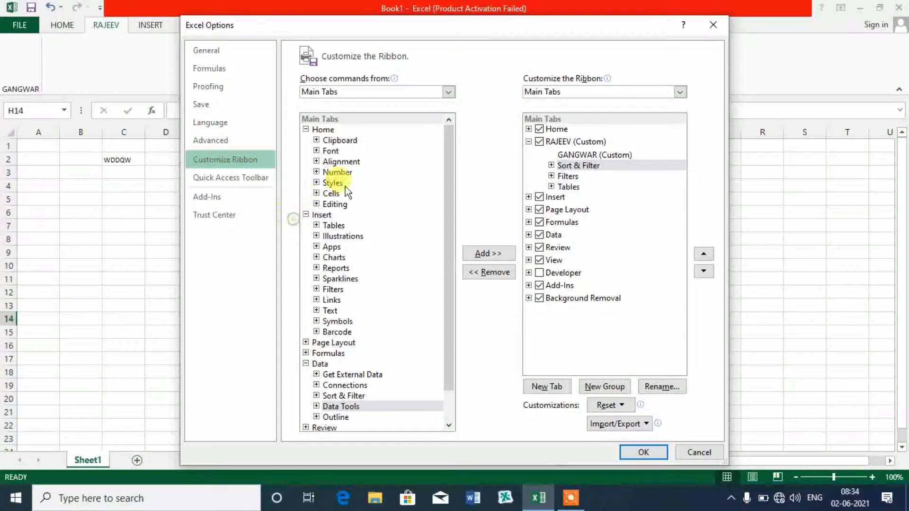
Try adding the Editing group and its Fill command to the custom tab.
click(343, 204)
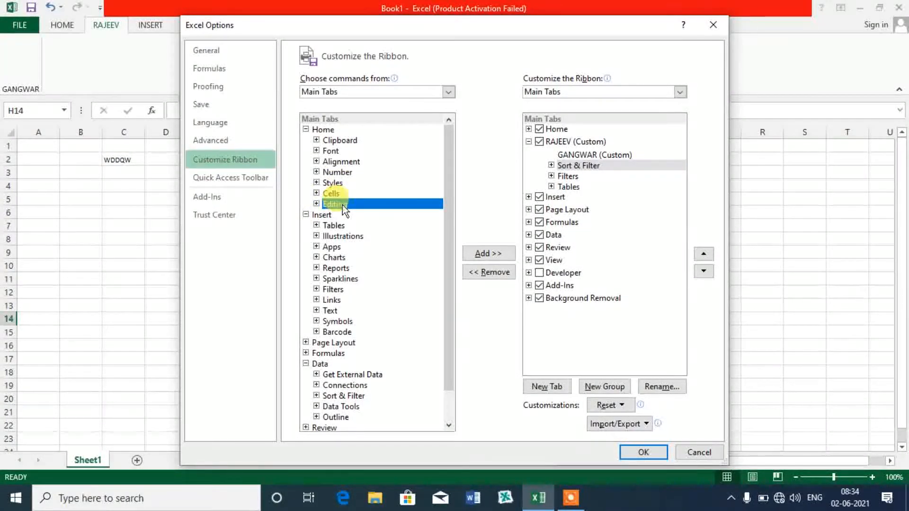
drag(343, 205, 377, 197)
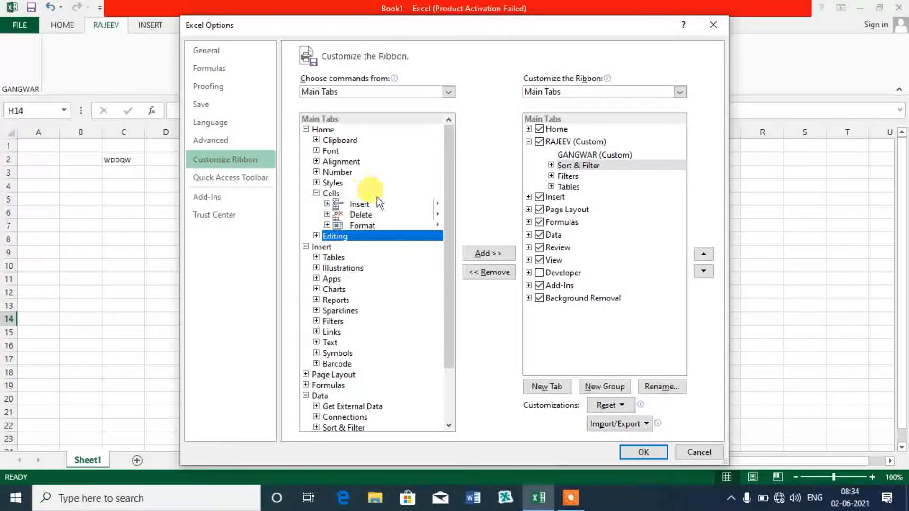
click(332, 183)
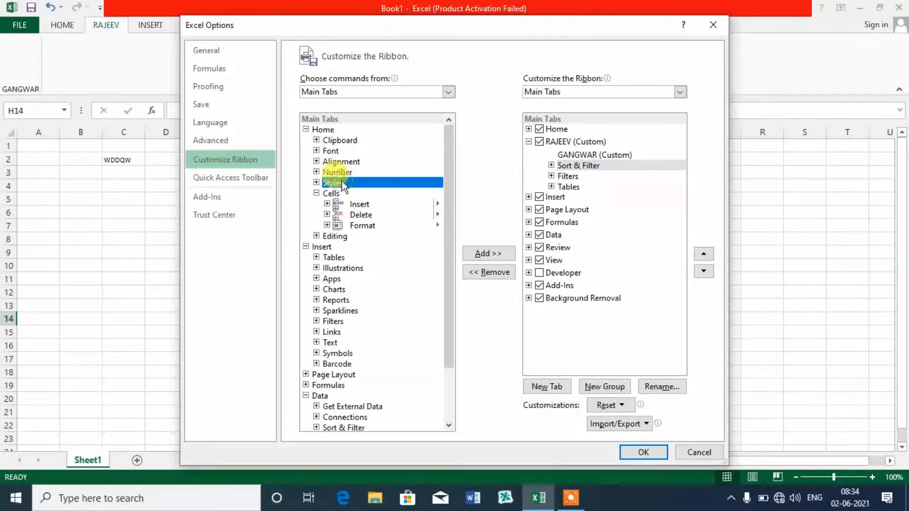
click(338, 237)
double_click(339, 236)
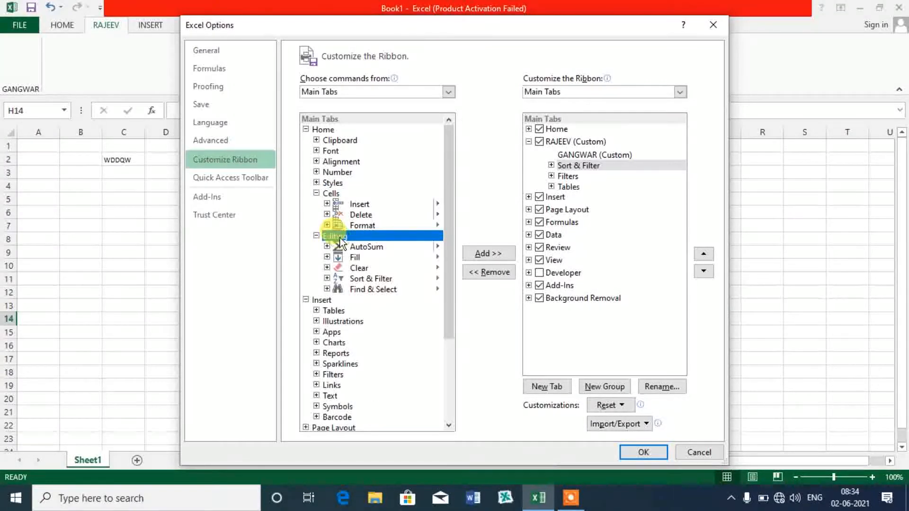
click(359, 236)
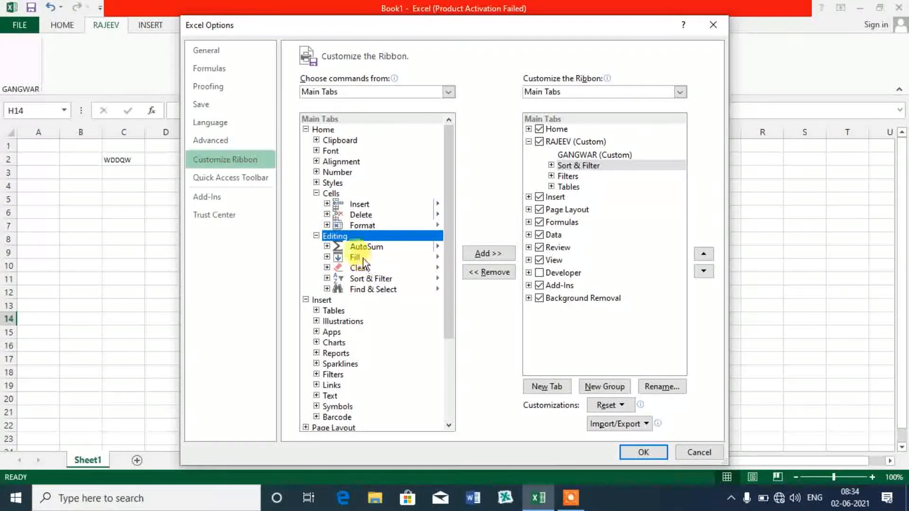
click(358, 258)
drag(363, 260, 333, 154)
Put the Font group's Font Color command into the GANGWAR group.
double_click(331, 151)
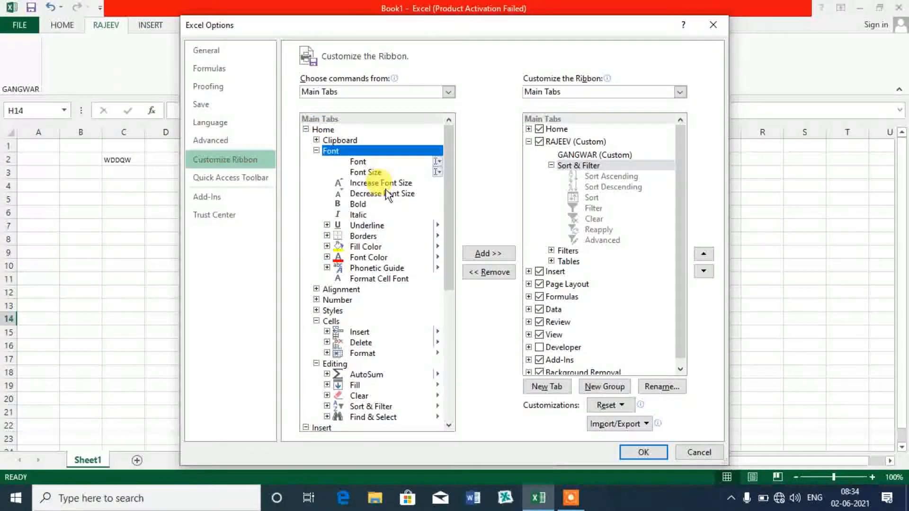
click(380, 258)
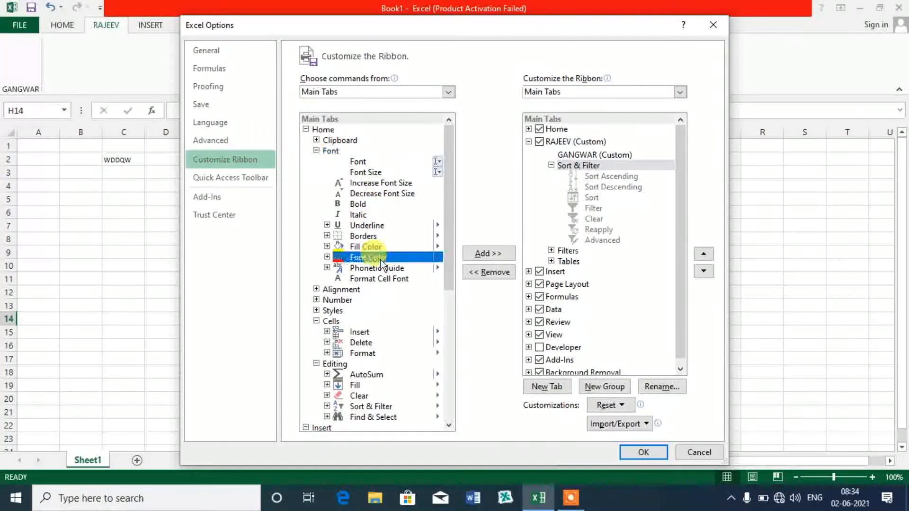
drag(380, 257, 600, 158)
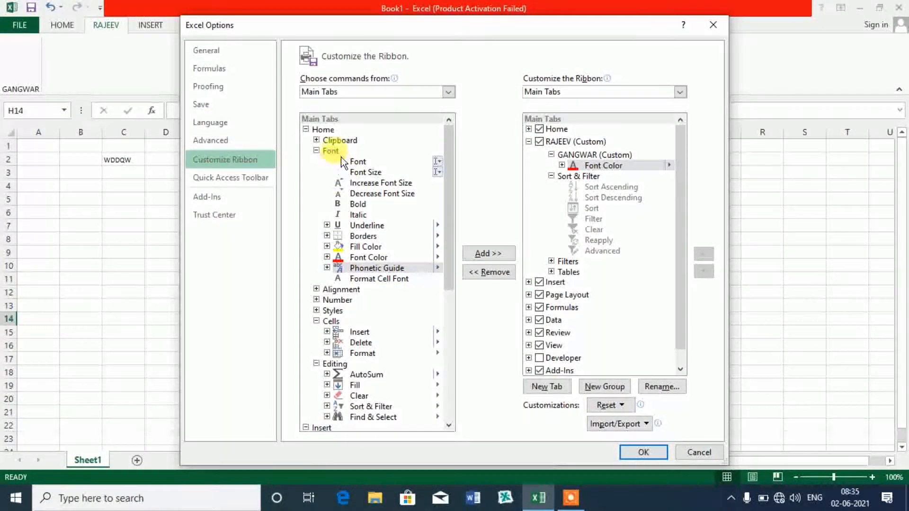
click(450, 426)
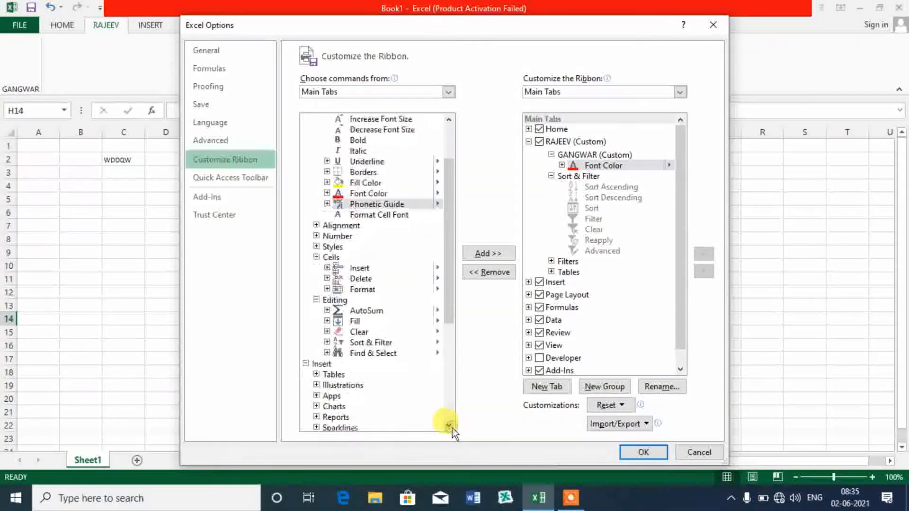
click(452, 428)
click(452, 428)
click(452, 428)
click(452, 427)
click(452, 427)
click(452, 428)
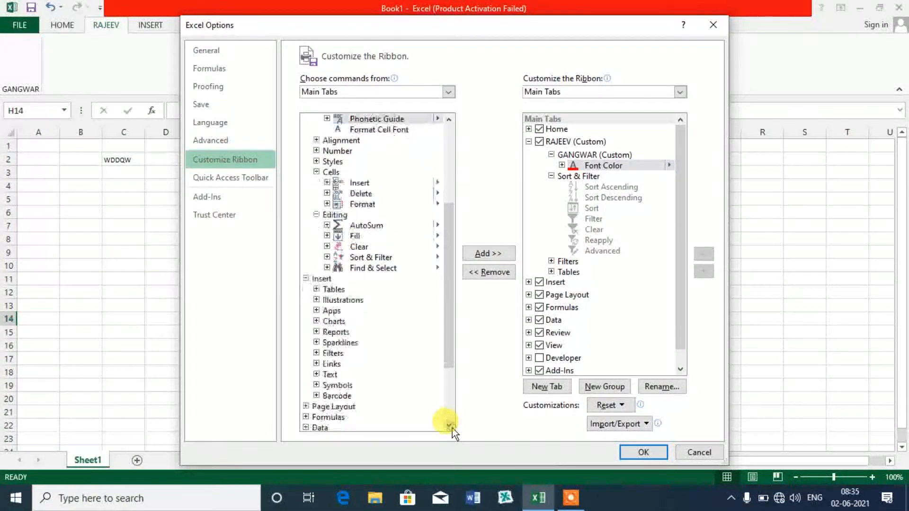
Add the Insert tab's Symbols group to RAJEEV and apply the customization.
click(327, 385)
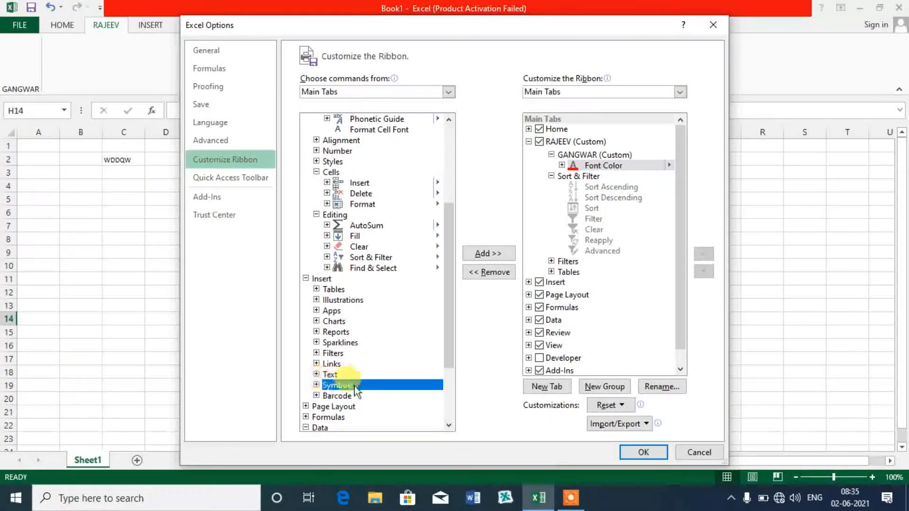
drag(373, 384, 609, 156)
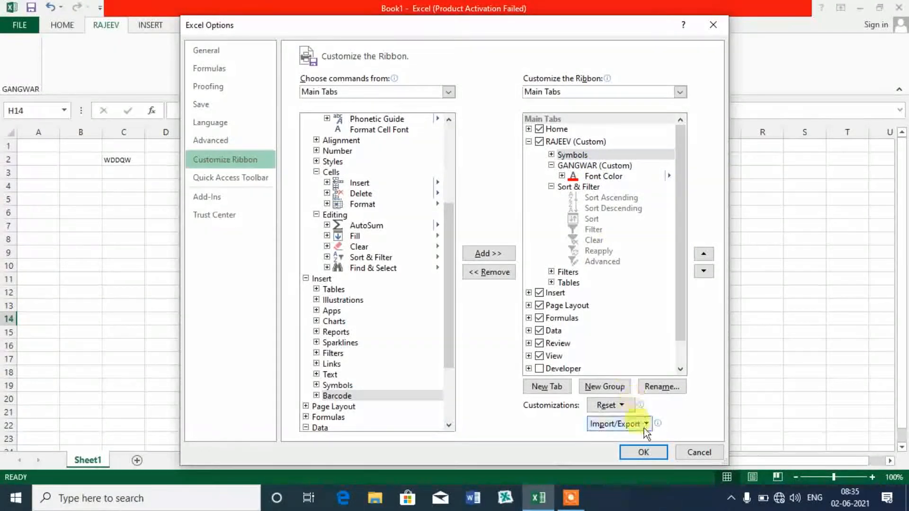
click(644, 452)
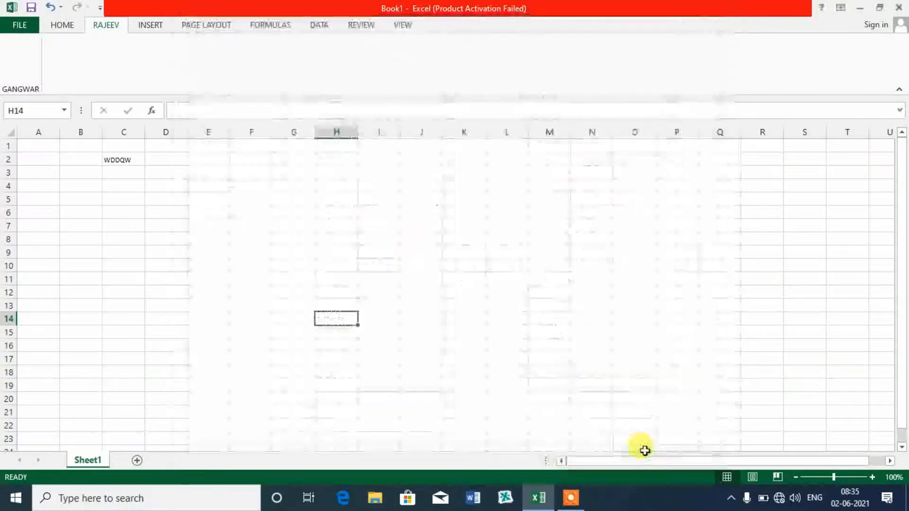
Click a few worksheet cells while checking the RAJEEV groups, then open Book1's File Info page.
click(274, 277)
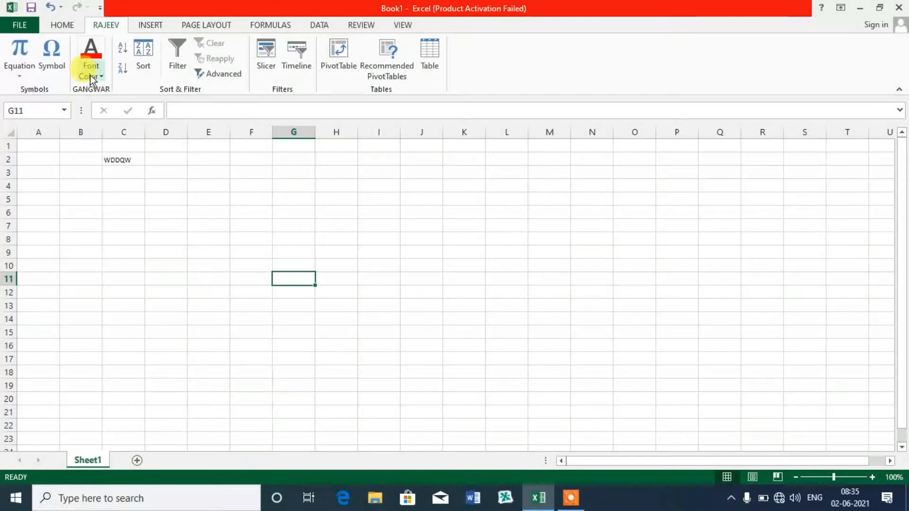
click(208, 190)
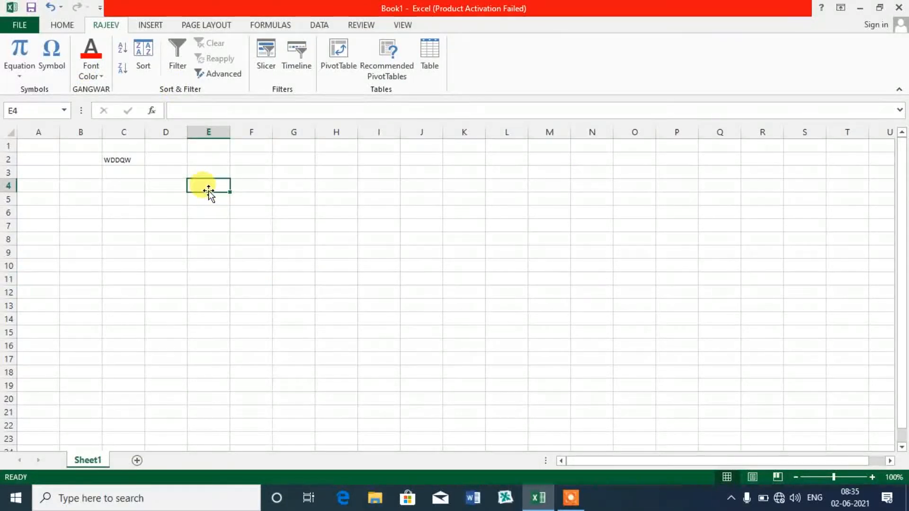
click(307, 155)
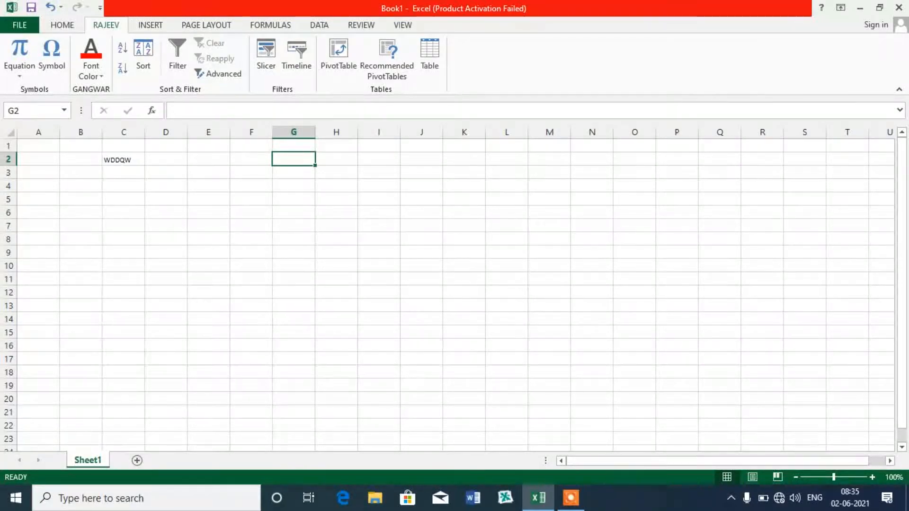
click(16, 20)
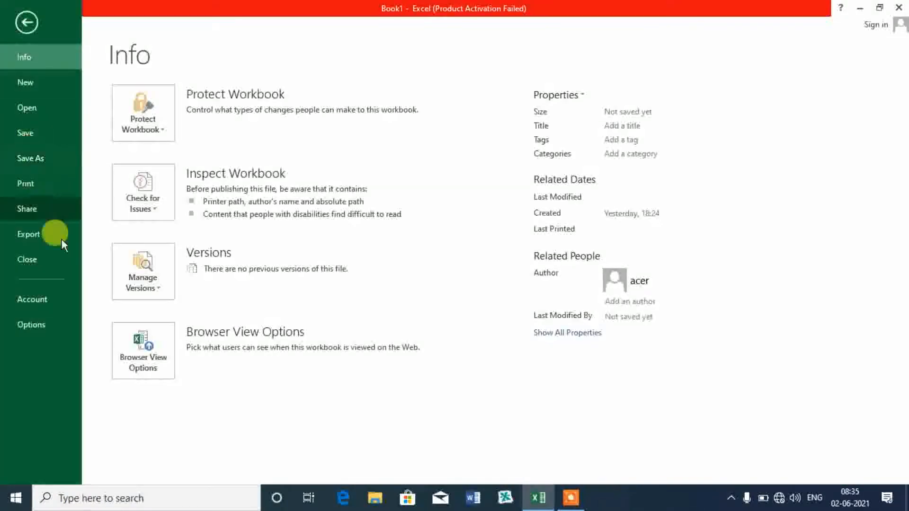
Add Format Painter and Insert Cells from Popular Commands to the Quick Access Toolbar and apply.
click(36, 326)
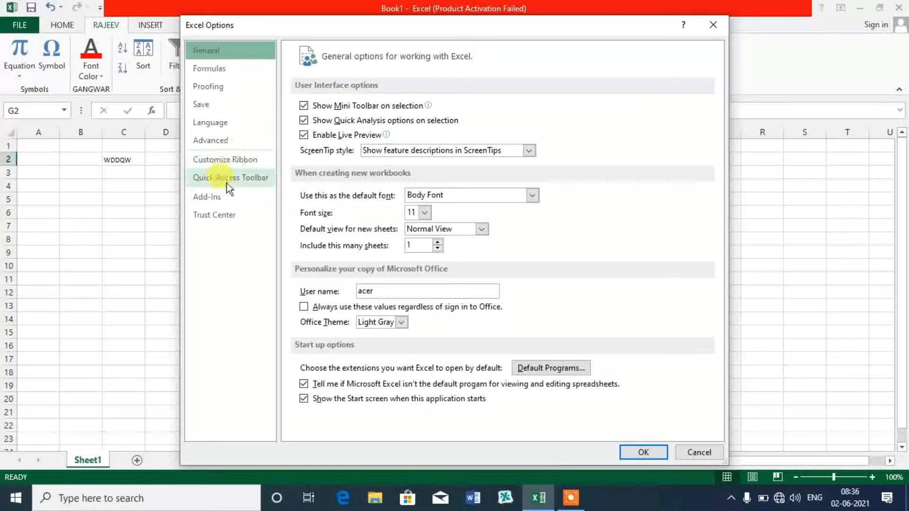
click(226, 184)
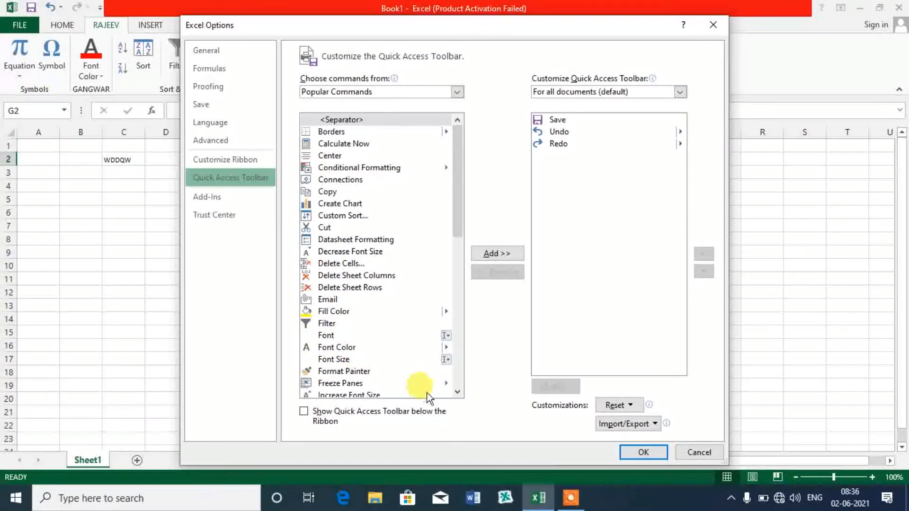
click(354, 373)
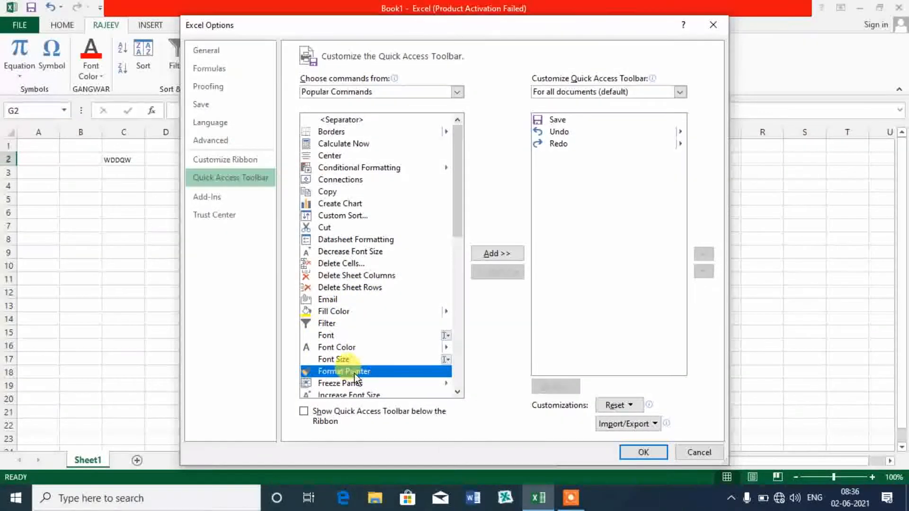
click(507, 252)
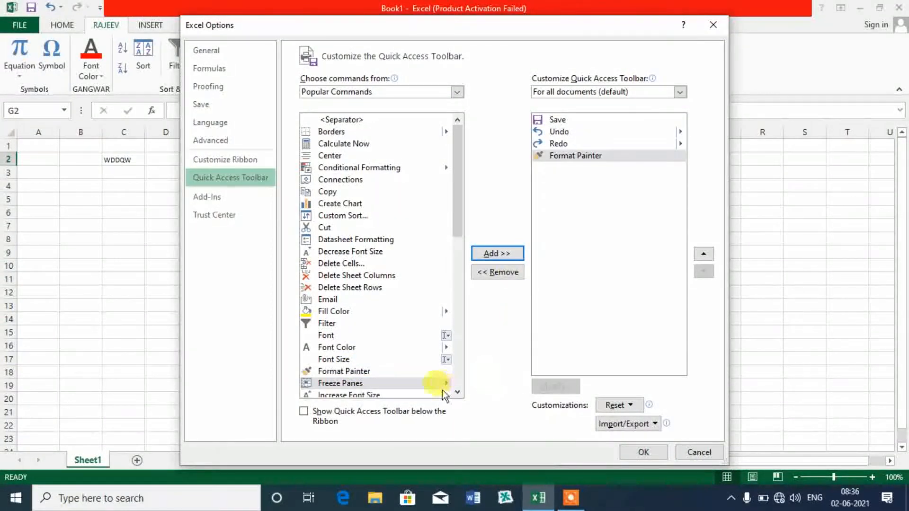
click(458, 391)
click(459, 392)
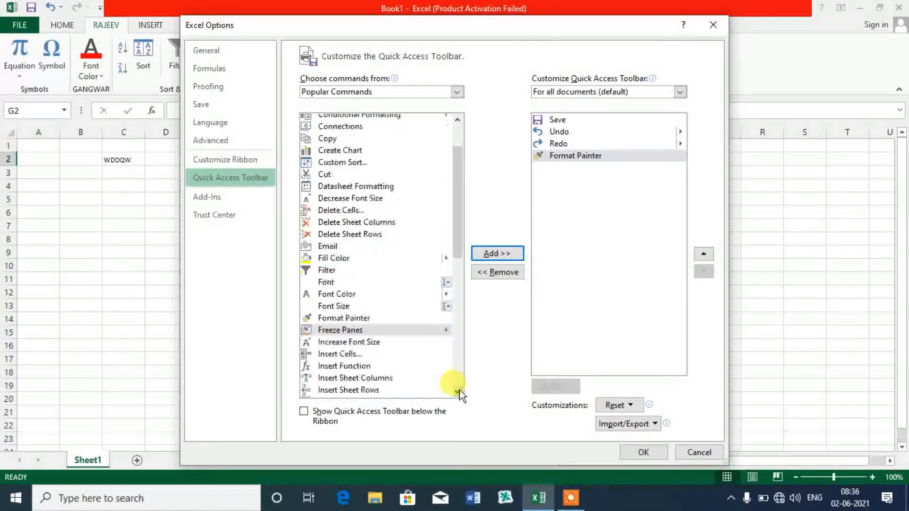
click(349, 342)
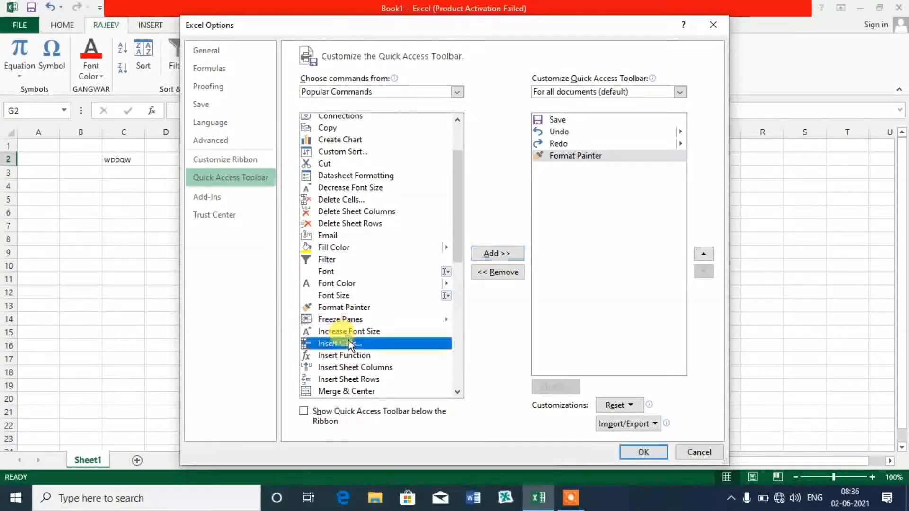
click(477, 255)
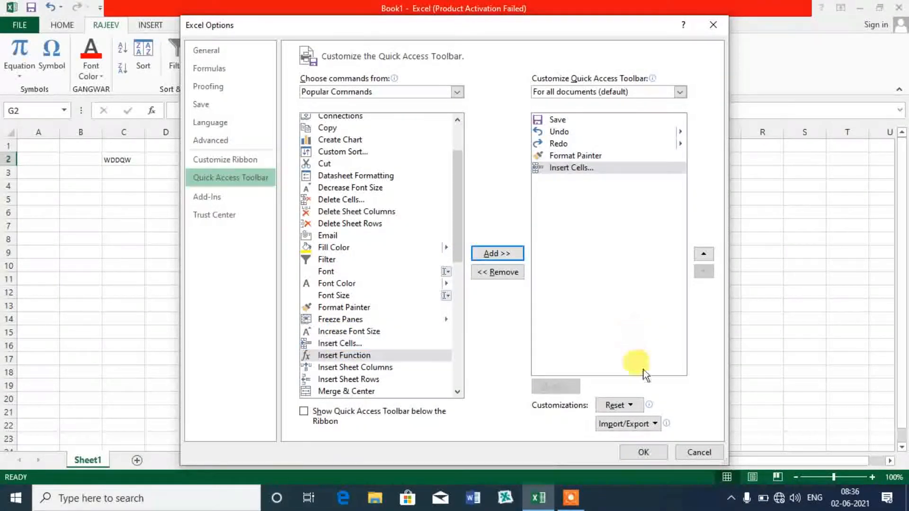
click(644, 451)
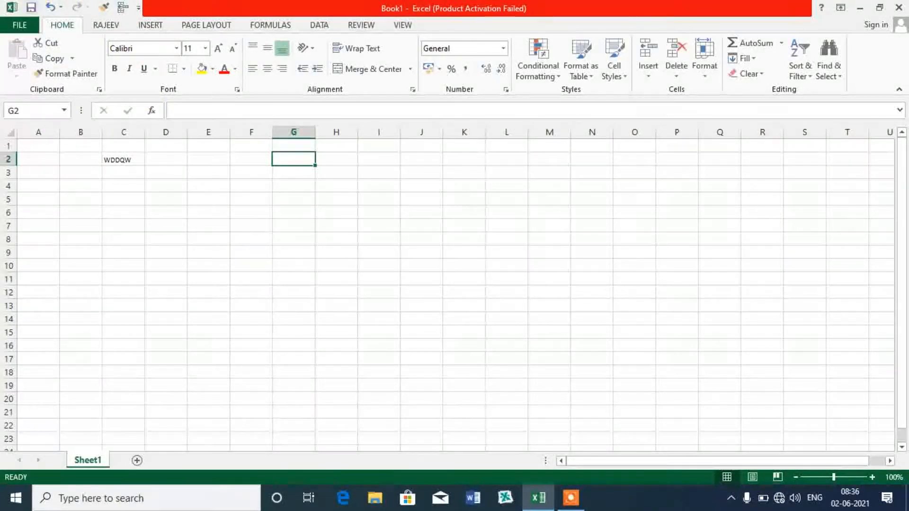
Select cells H4 and G3, then open the File backstage Info page.
click(333, 184)
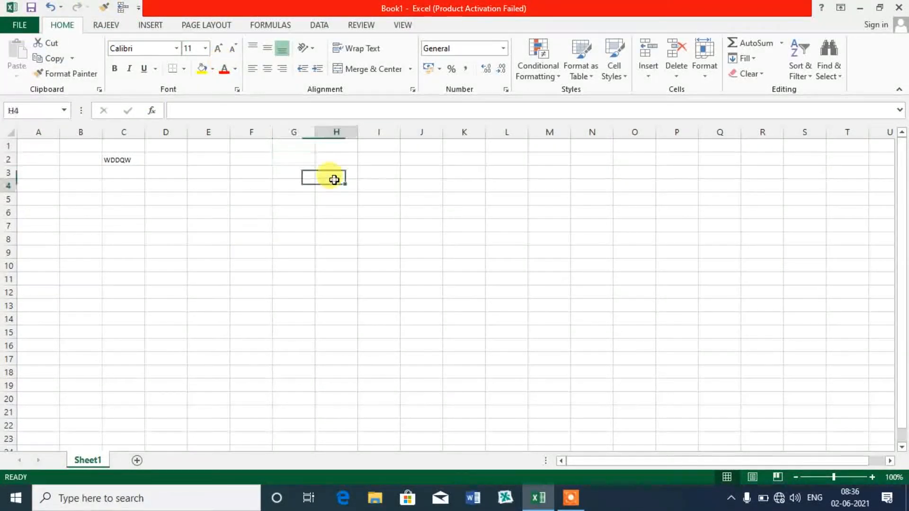
click(284, 173)
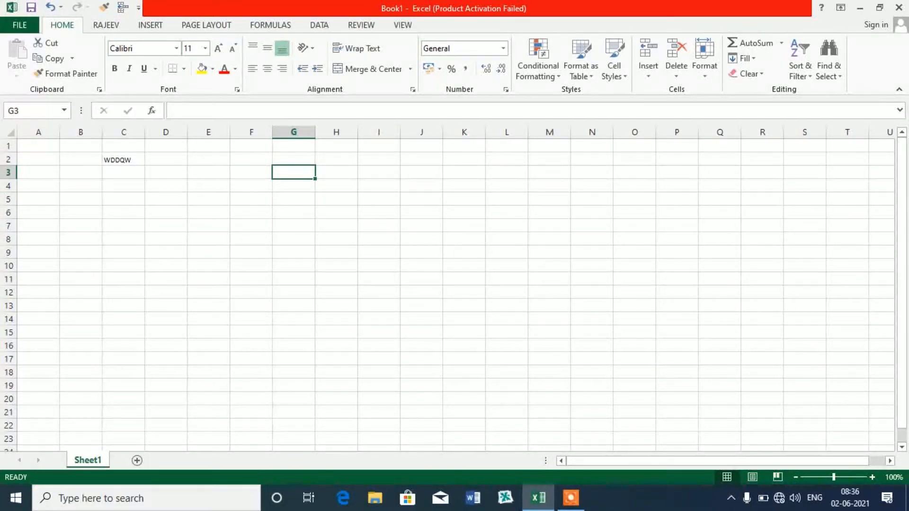
click(11, 24)
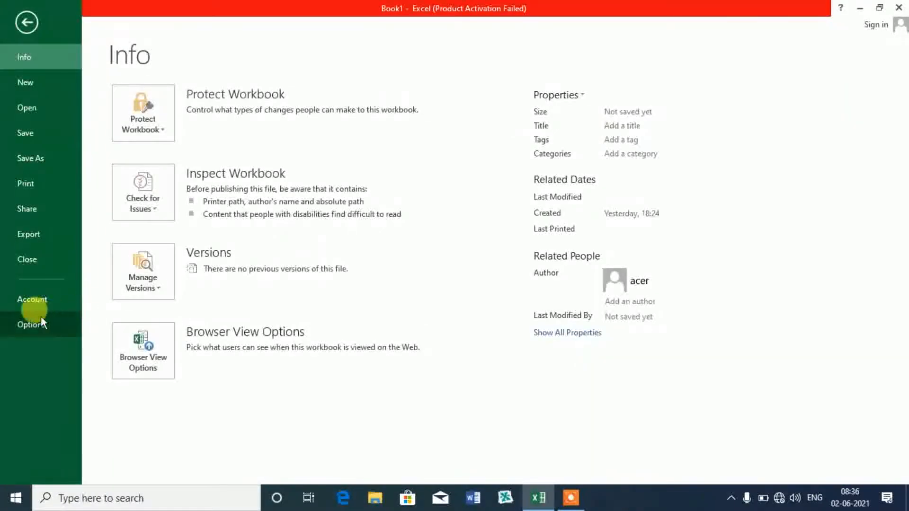
Browse the Options pages, then set the Office Theme to White and apply it.
click(37, 319)
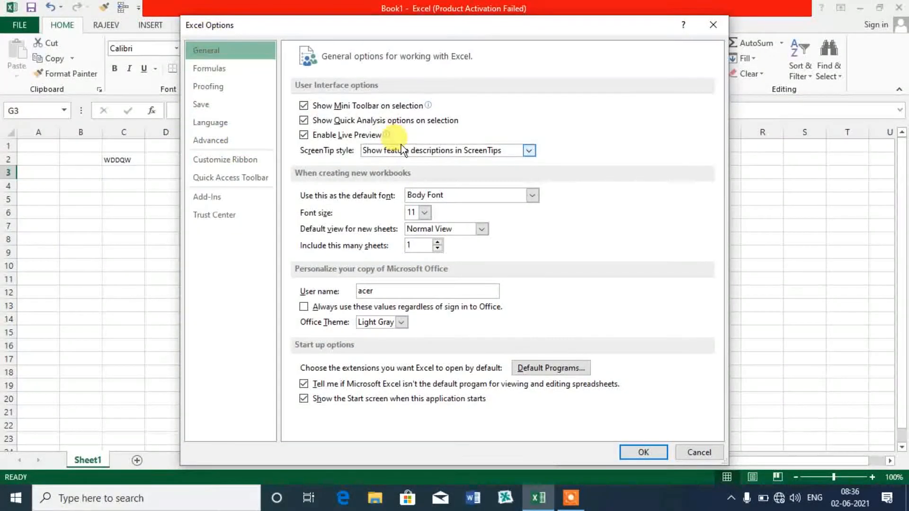
click(213, 81)
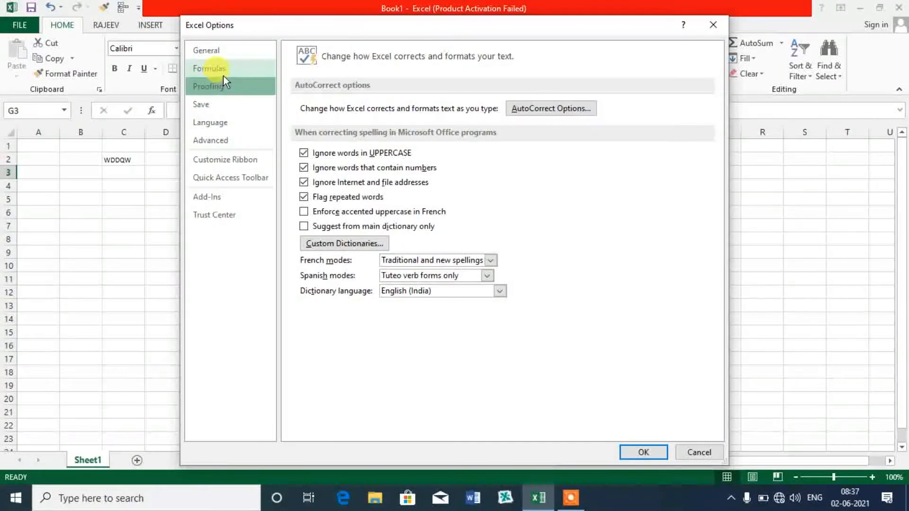
click(223, 74)
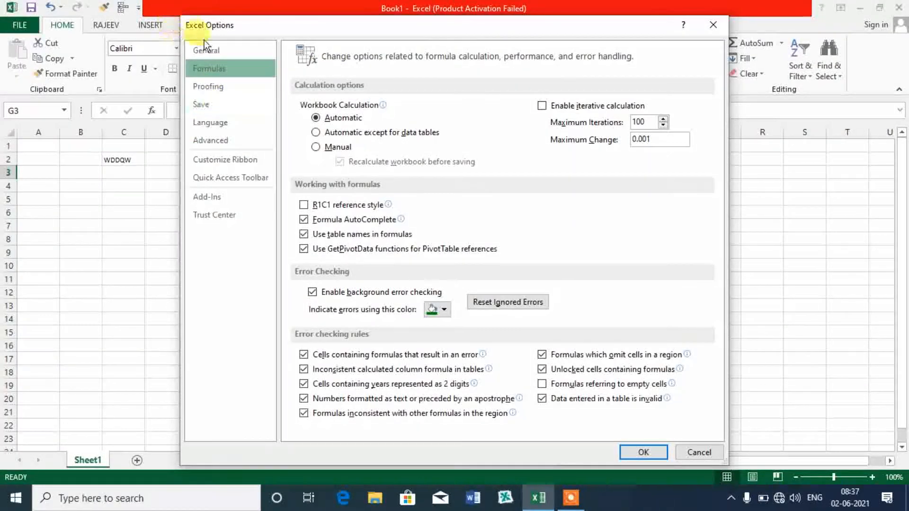
click(211, 51)
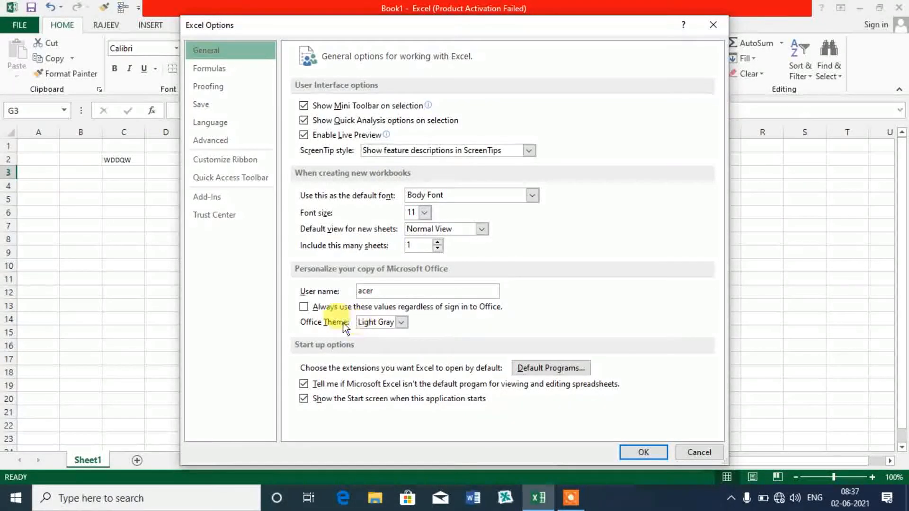
click(396, 322)
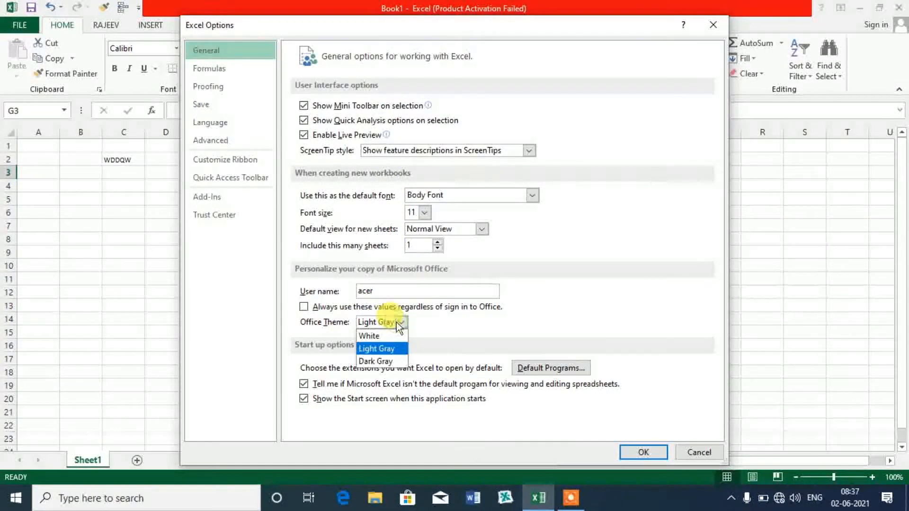
click(374, 336)
click(644, 456)
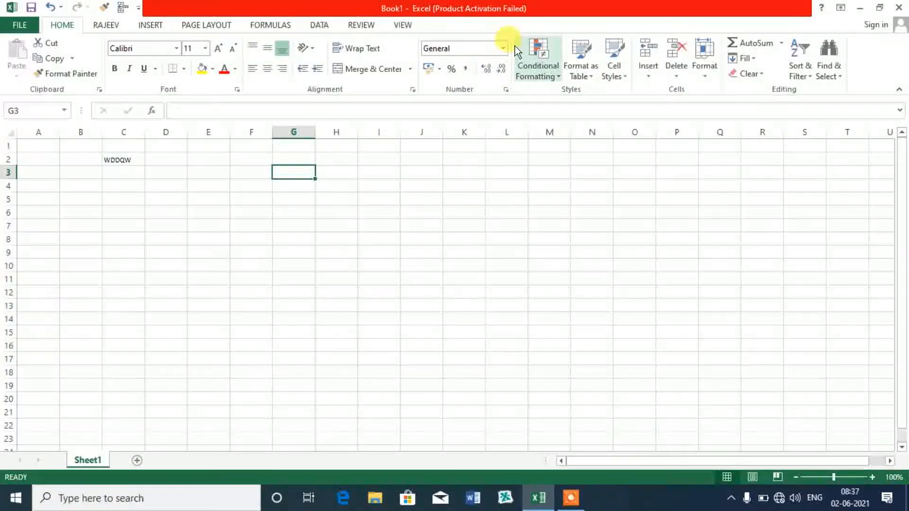
Reopen Excel Options and switch the Office Theme to Dark Gray.
click(9, 26)
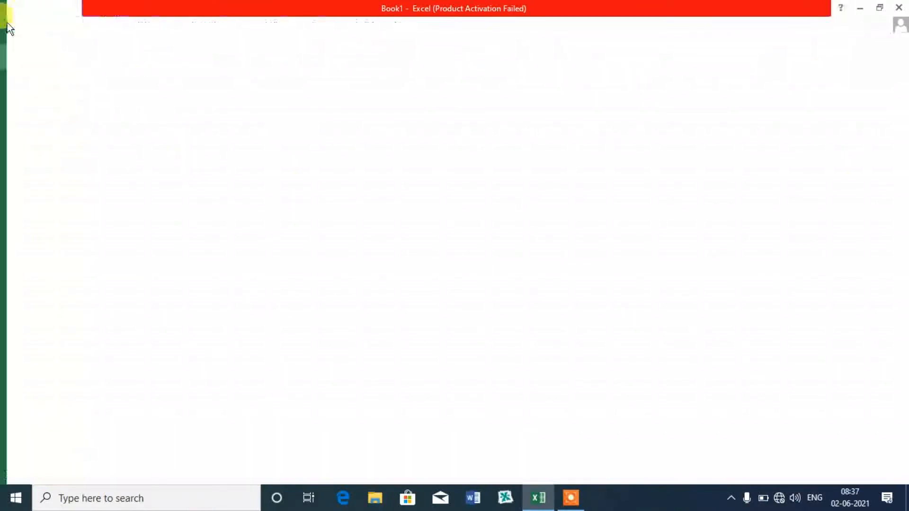
click(31, 325)
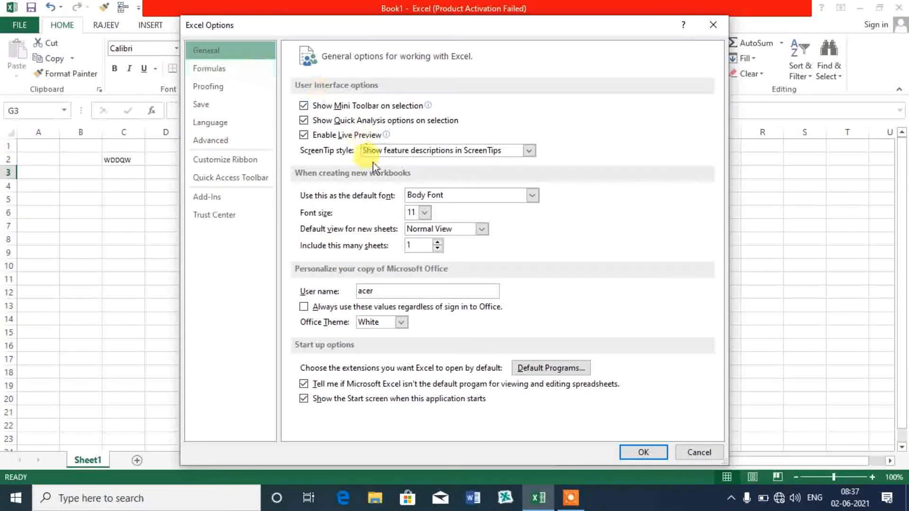
click(395, 323)
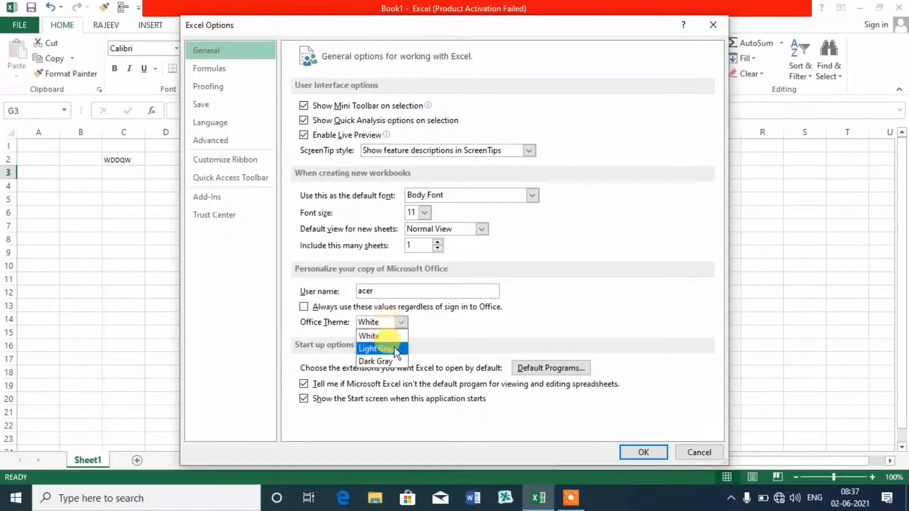
click(385, 361)
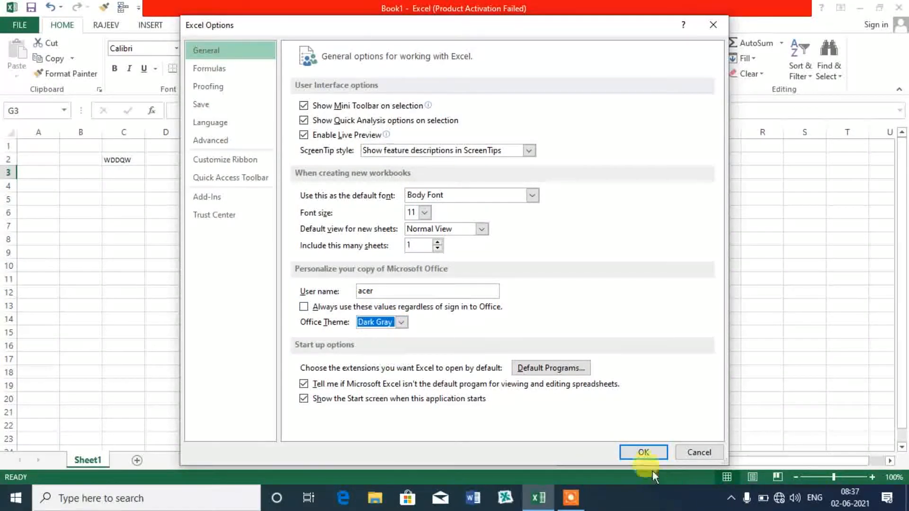
click(644, 455)
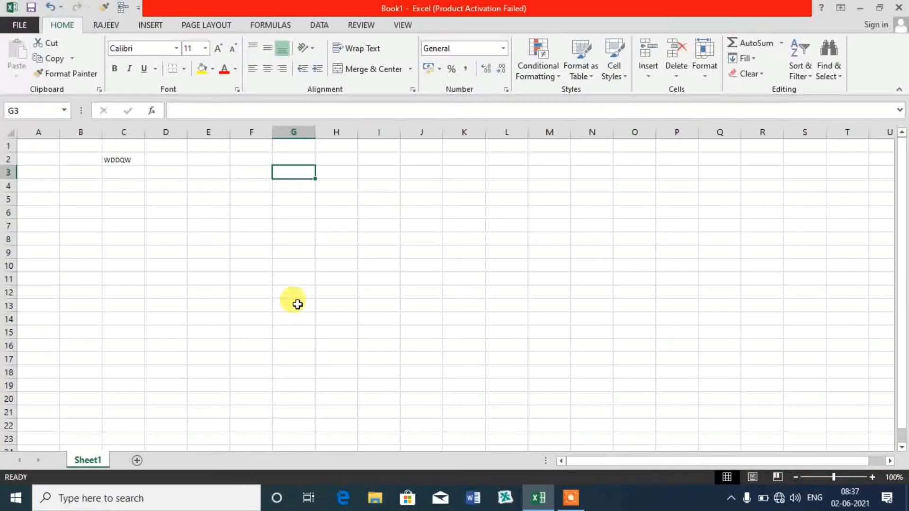
click(297, 304)
click(162, 193)
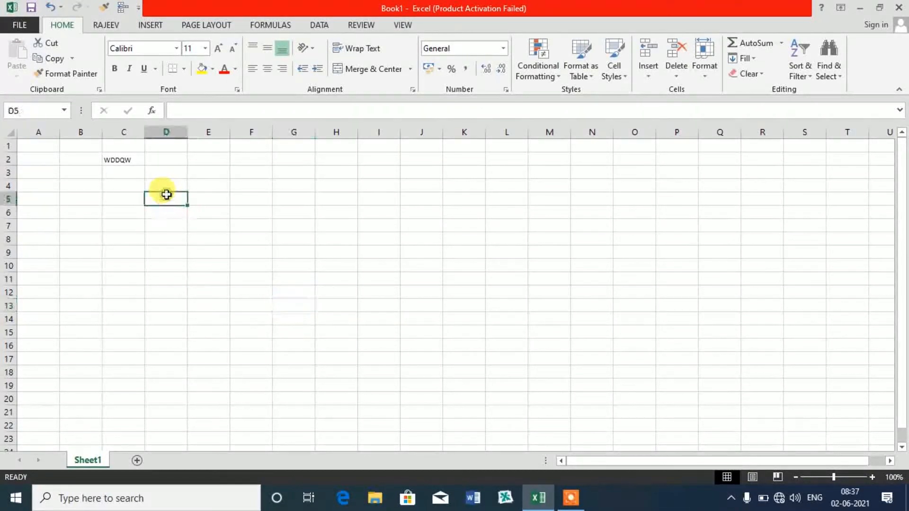
click(28, 26)
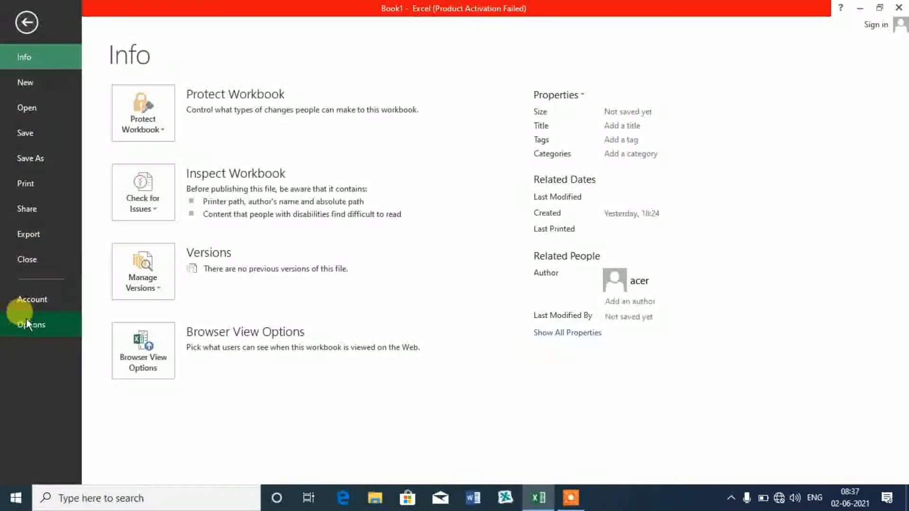
click(27, 319)
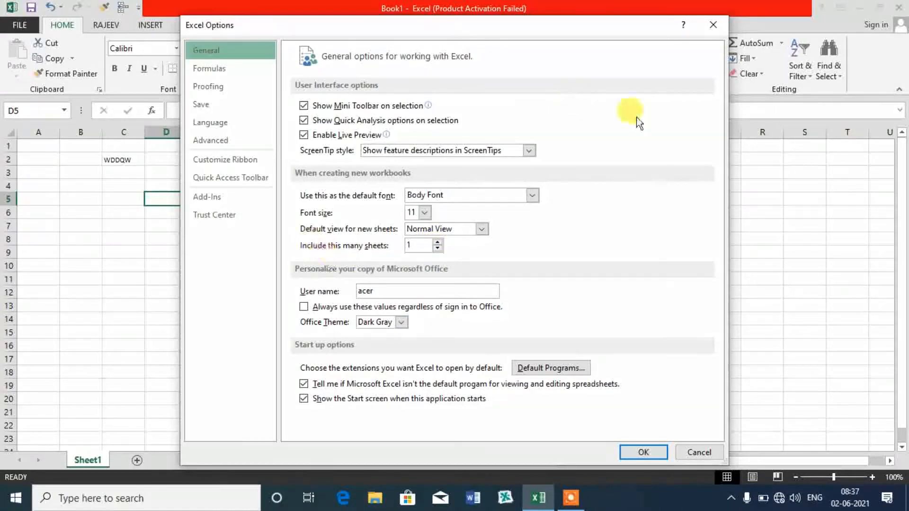
click(709, 24)
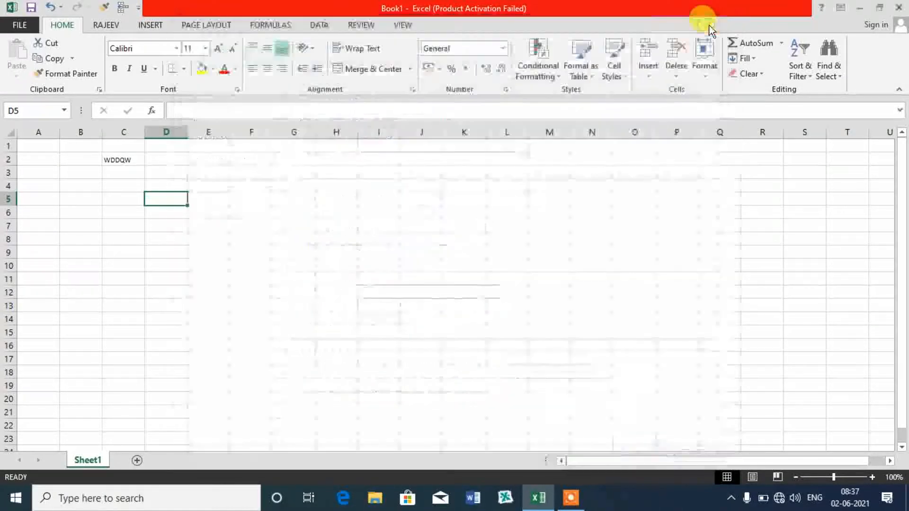
click(175, 249)
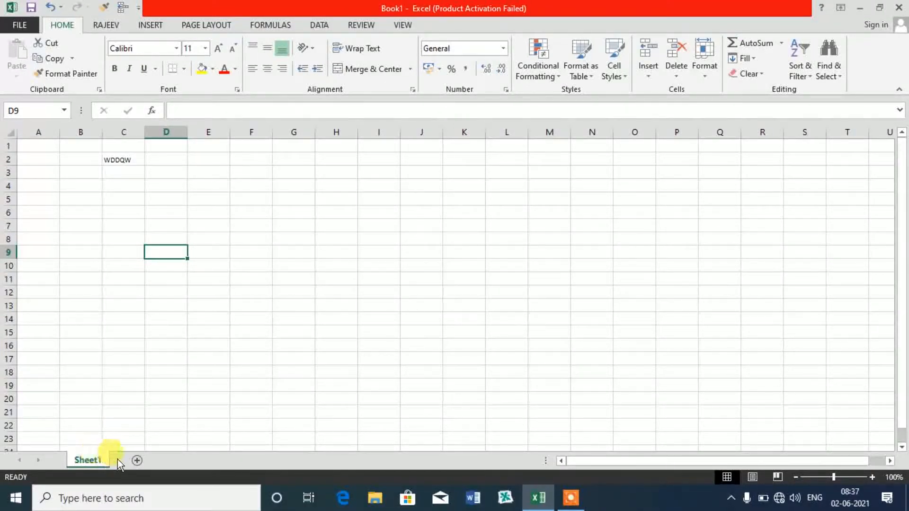
click(84, 494)
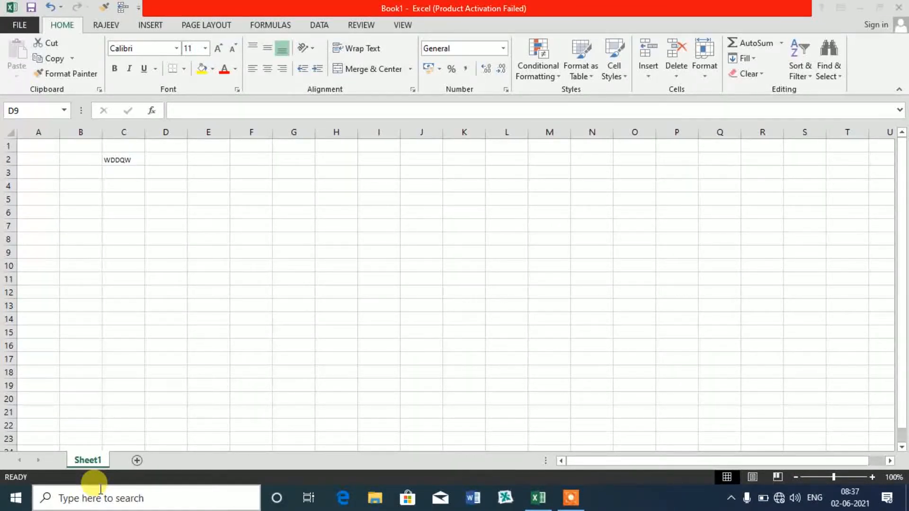
In Excel Options General, raise the number of sheets for new workbooks to 4.
click(31, 26)
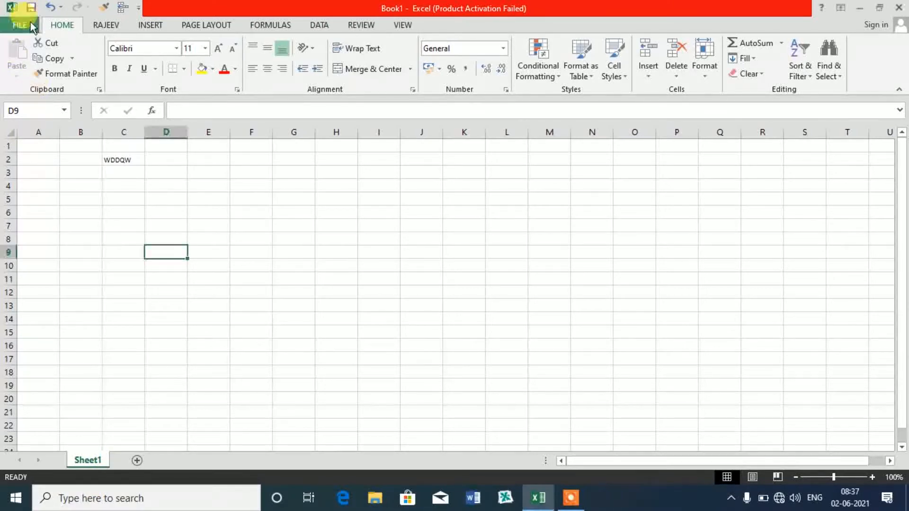
click(31, 25)
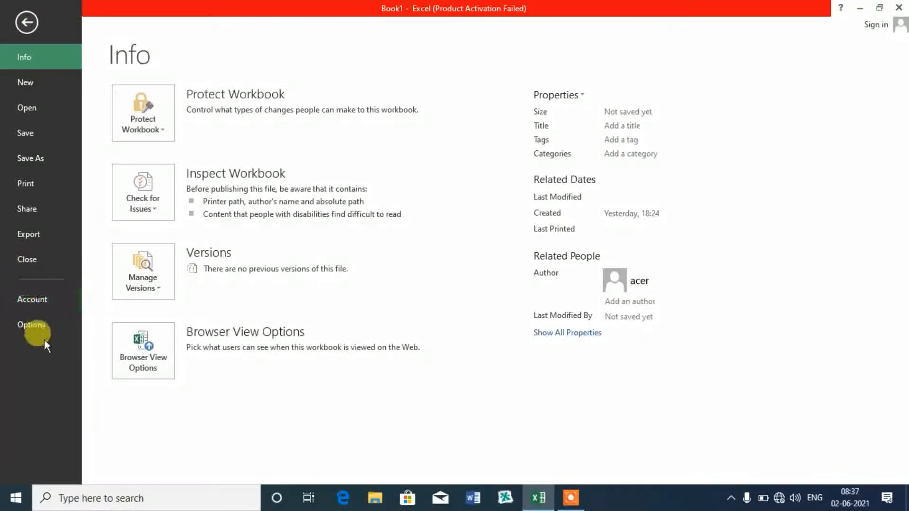
click(36, 328)
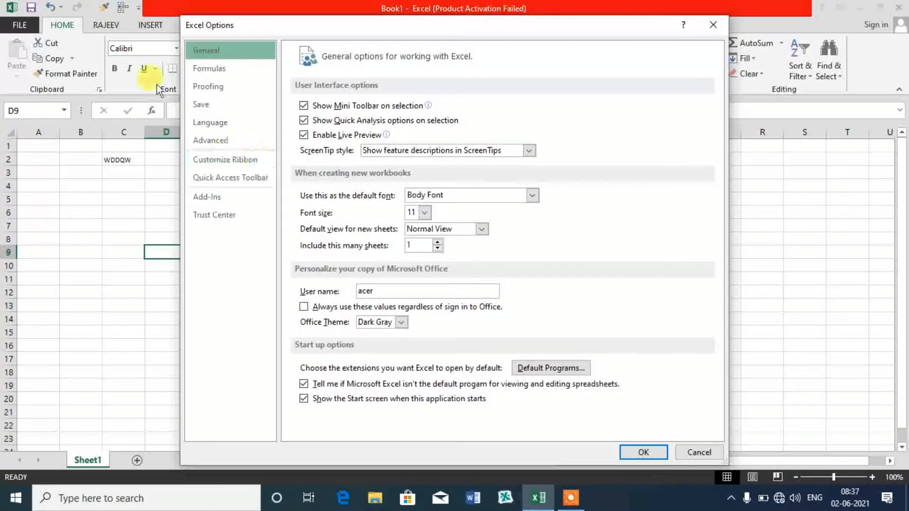
click(439, 243)
click(439, 243)
click(439, 243)
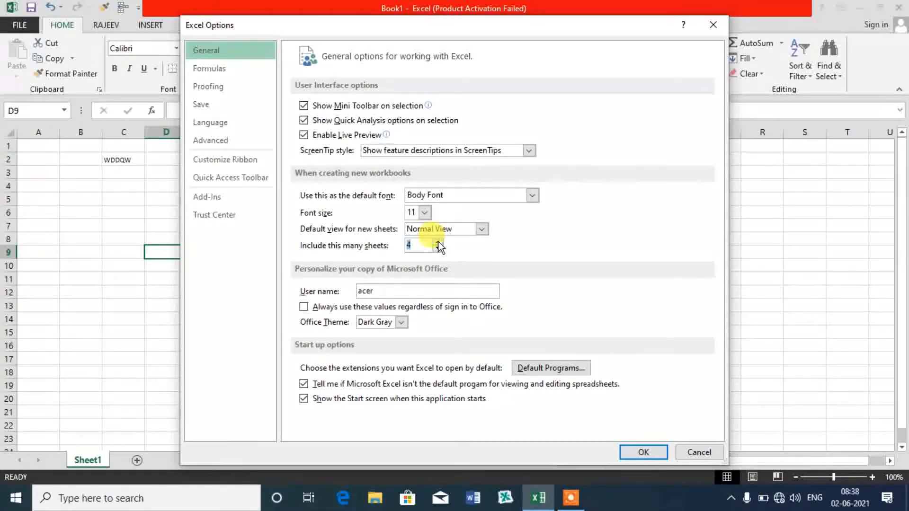
Set the default font to Amita at size 12, glance at Formulas, and apply.
click(425, 213)
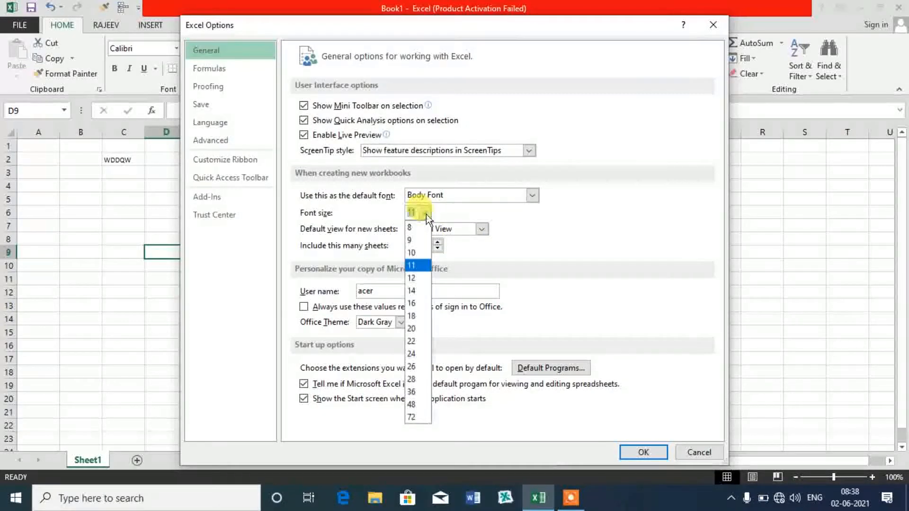
click(419, 279)
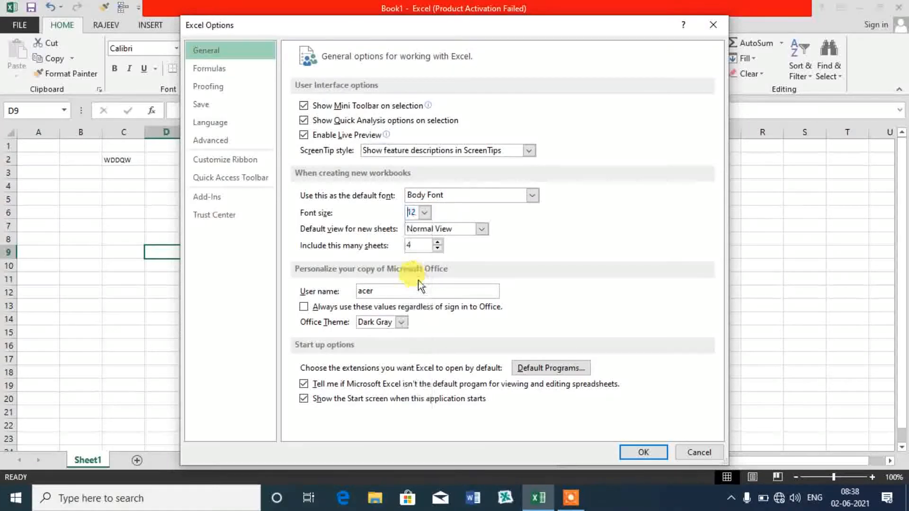
click(532, 195)
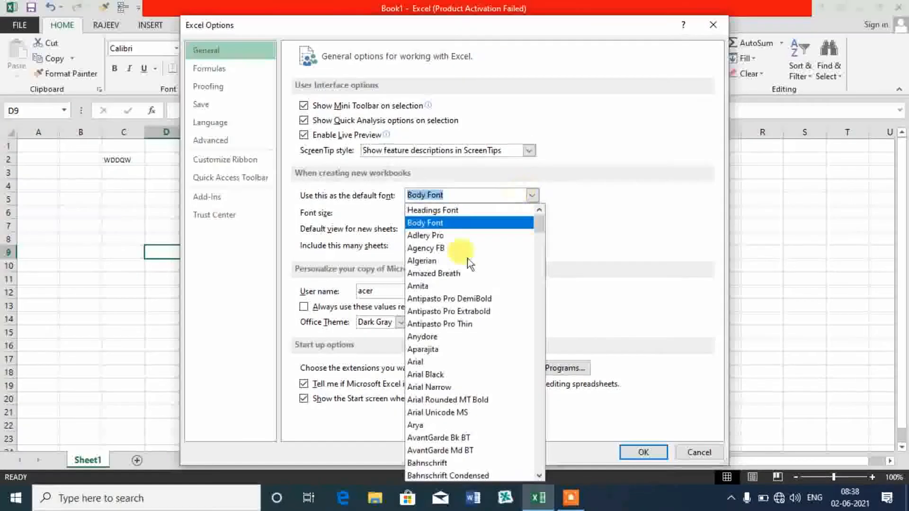
click(446, 286)
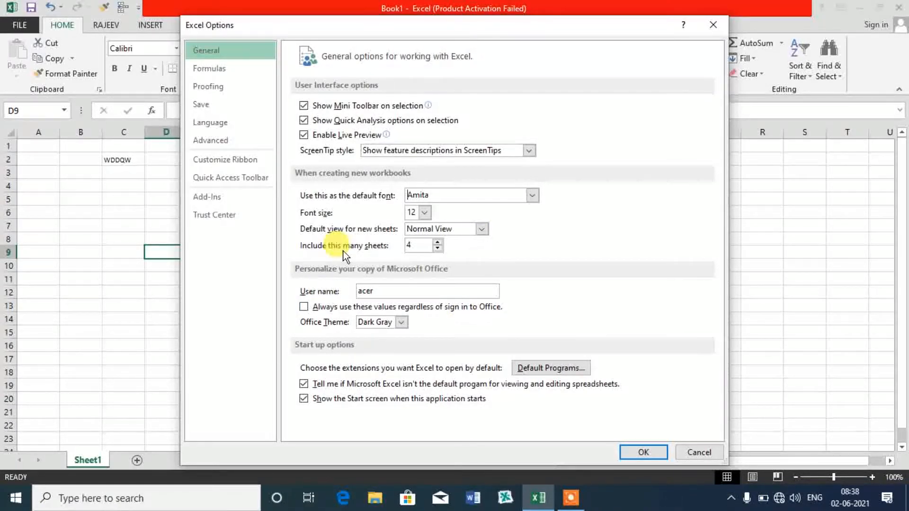
click(212, 74)
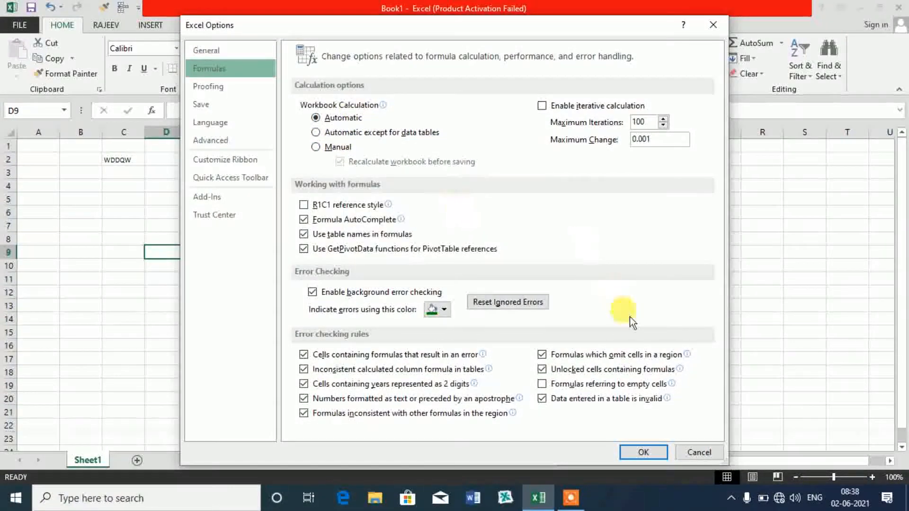
click(652, 451)
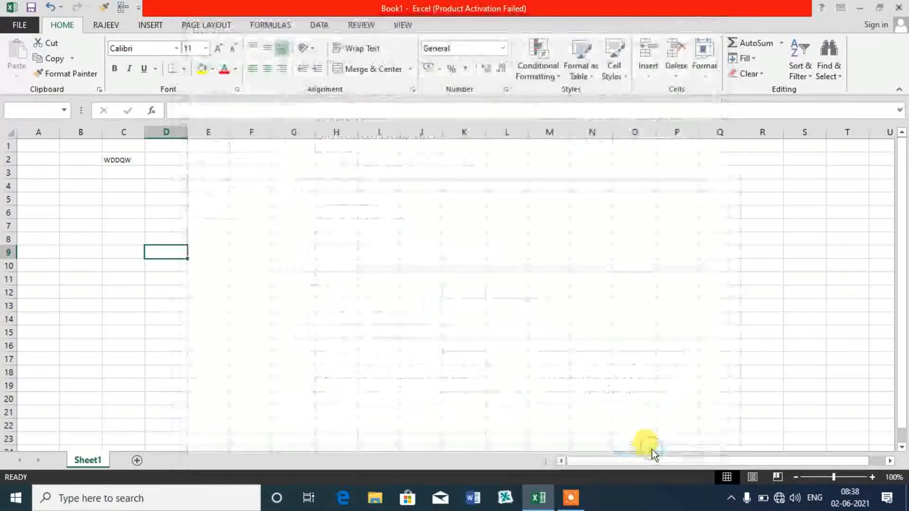
Dismiss the restart notice and create a new blank workbook.
click(463, 283)
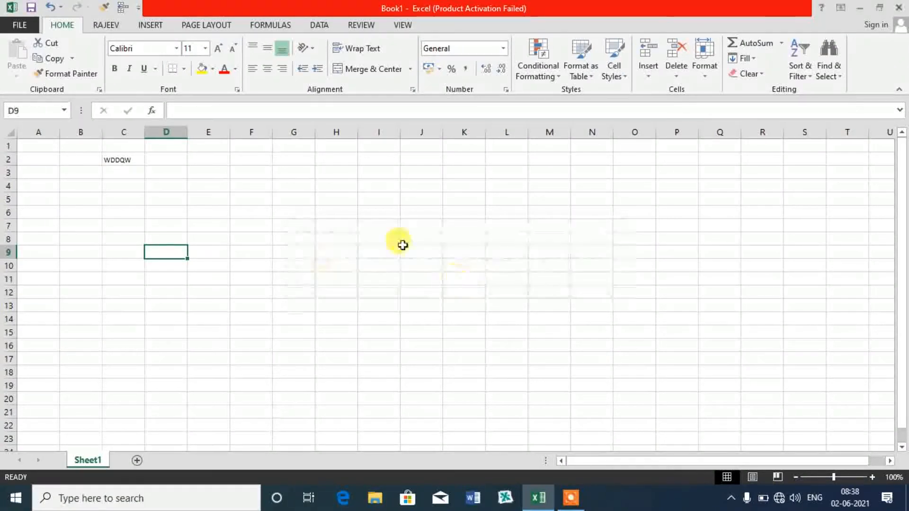
click(283, 157)
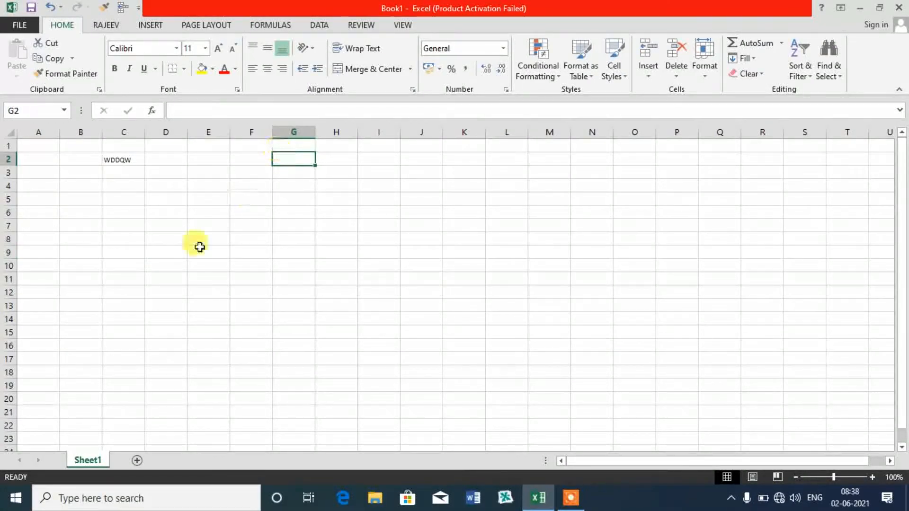
click(22, 28)
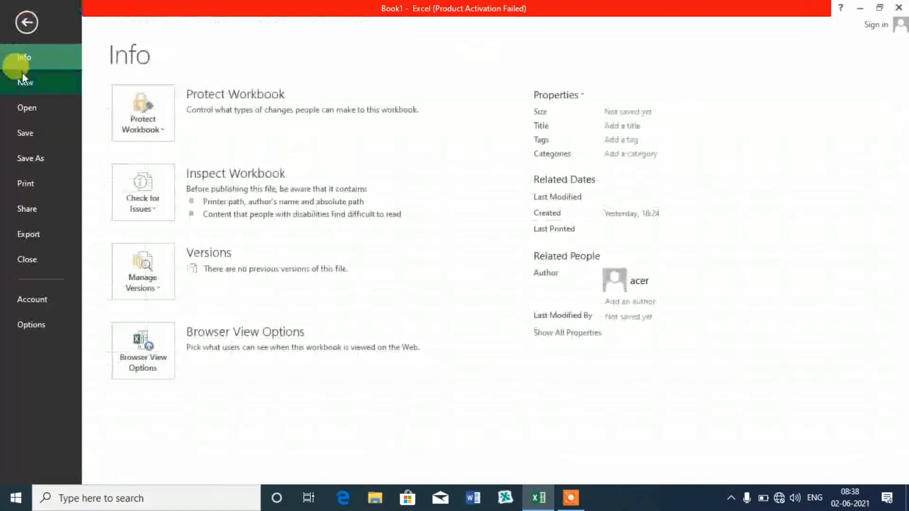
click(22, 74)
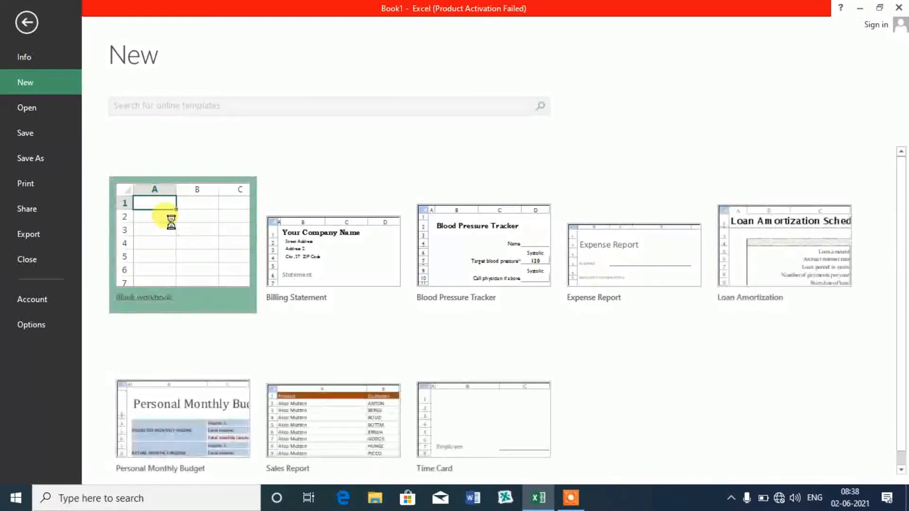
key(Escape)
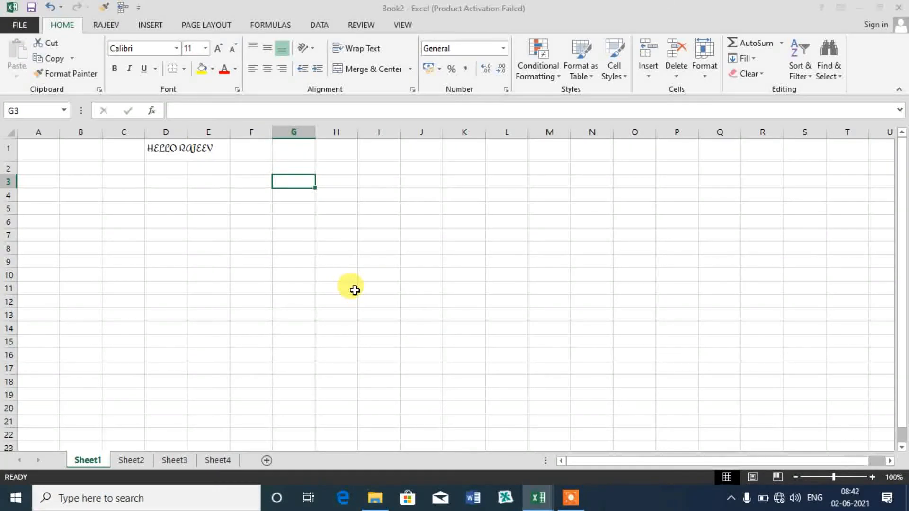
Enter six first names down column I, one per cell from I1 to I6.
click(381, 145)
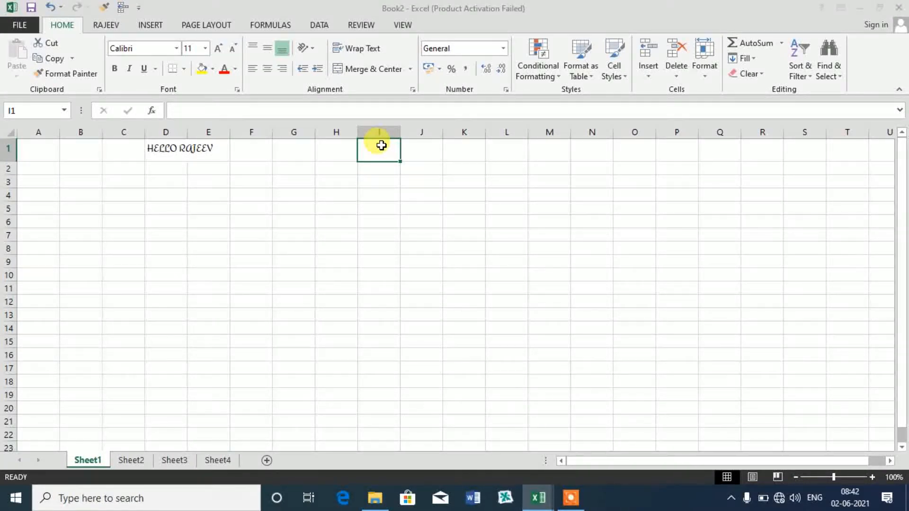
text(RAJEEV')
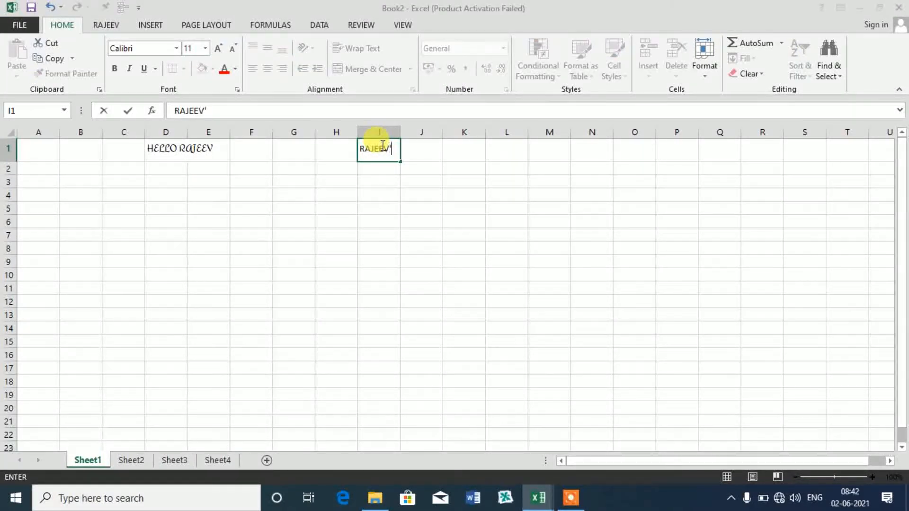
key(BackSpace)
key(Return)
text(AMIT)
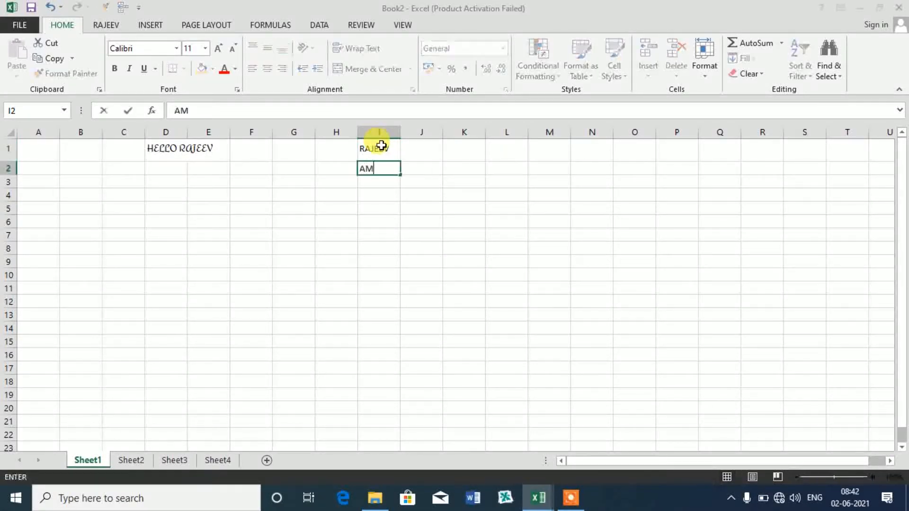
key(Return)
text(ANKUR)
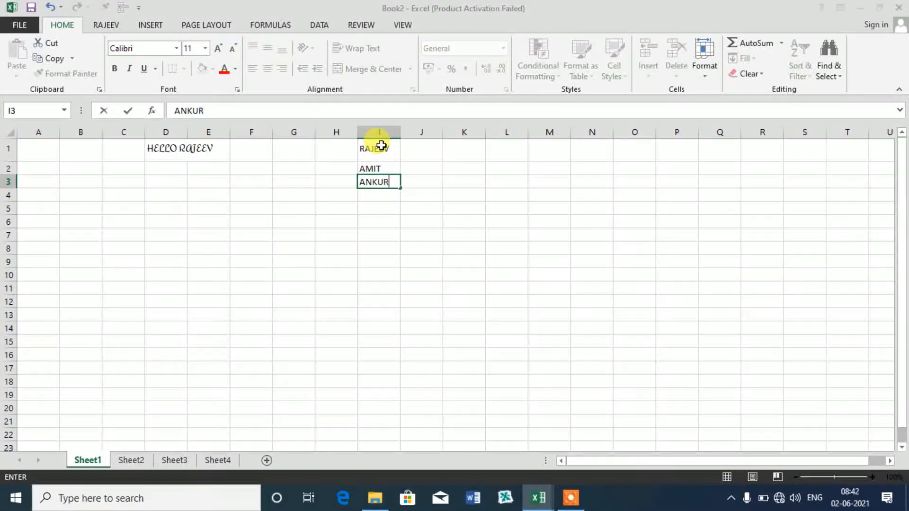
key(Return)
text(MAHESH)
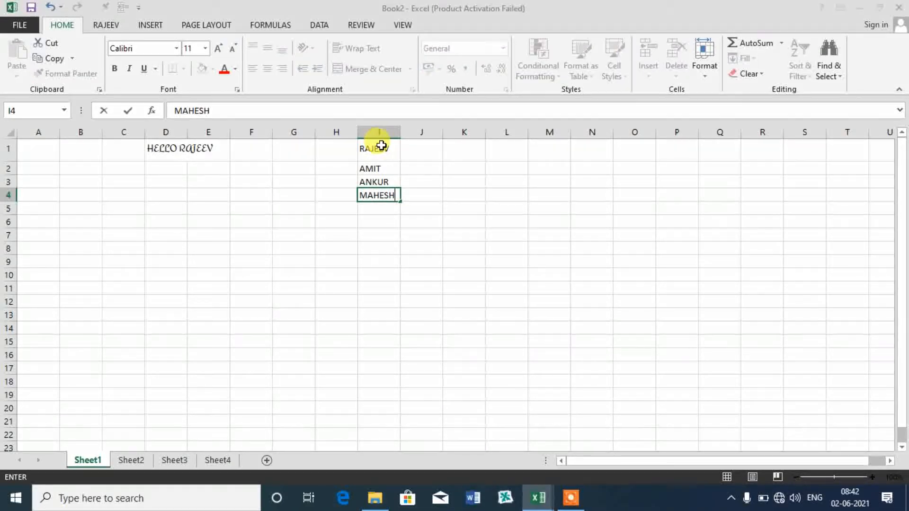
key(Return)
text(AQVNEESH)
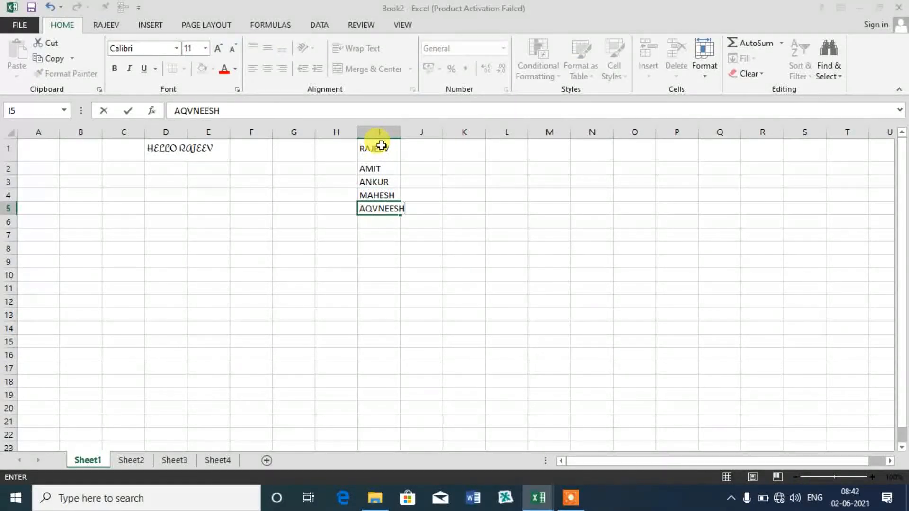
key(Return)
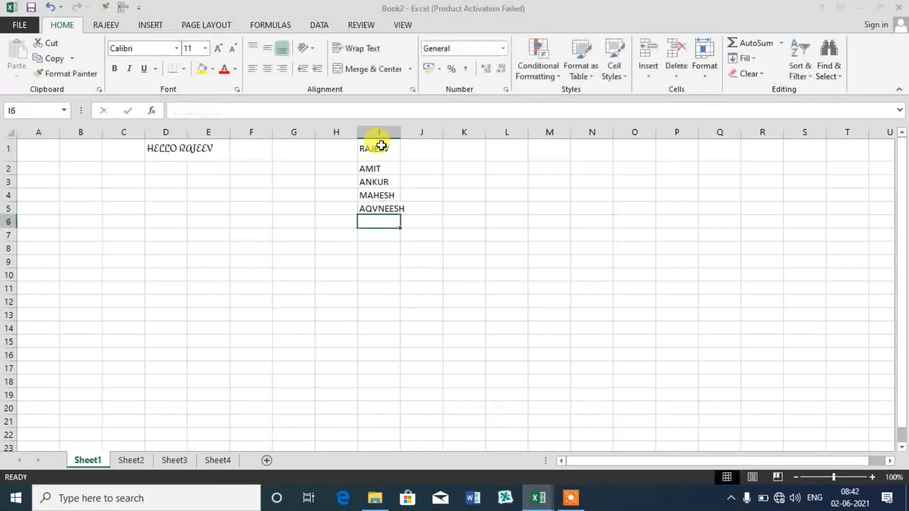
text(RACHIT)
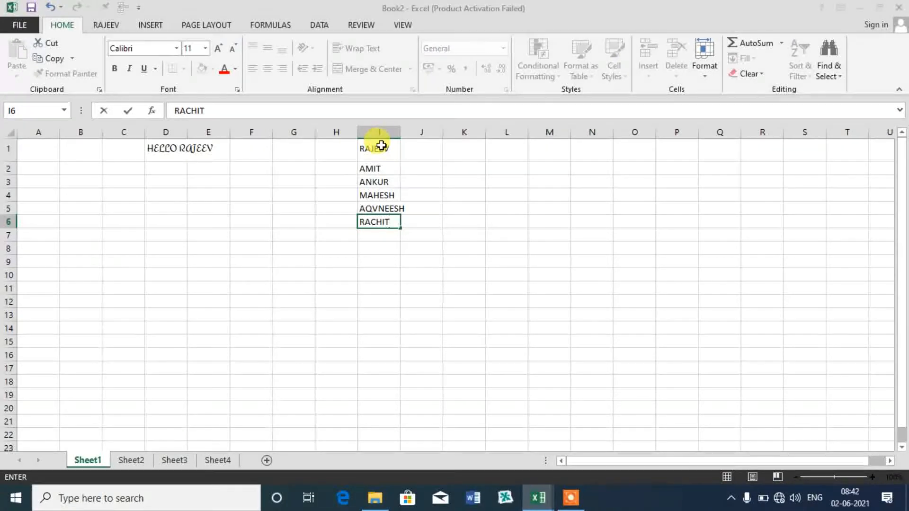
key(Return)
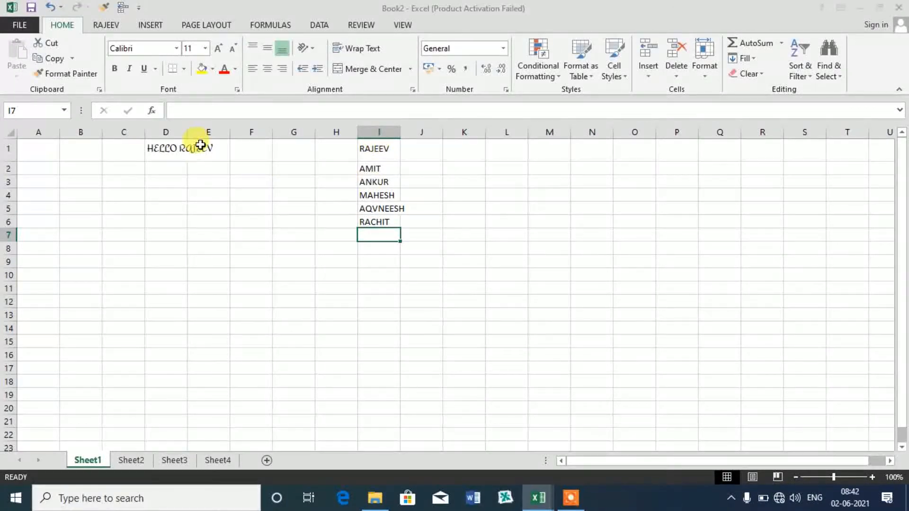
In Excel Options' Customize Ribbon page, list the Commands Not in the Ribbon.
click(20, 25)
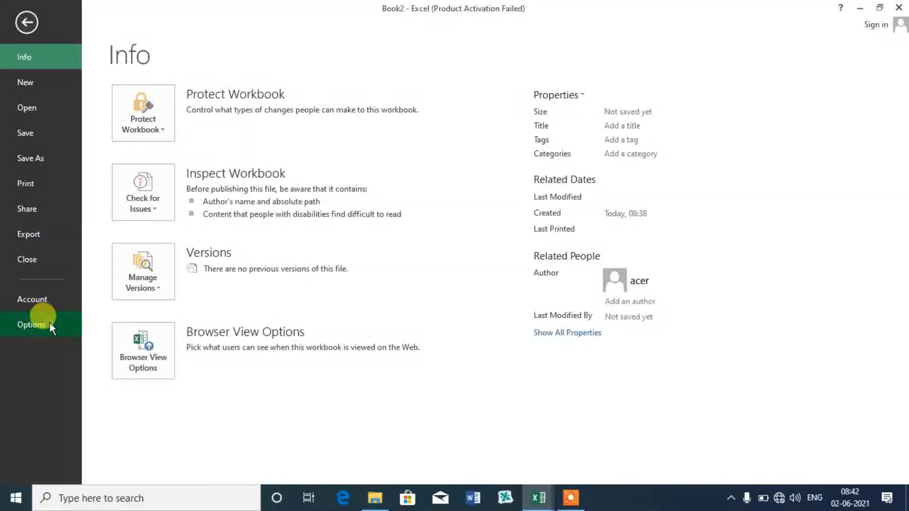
click(50, 322)
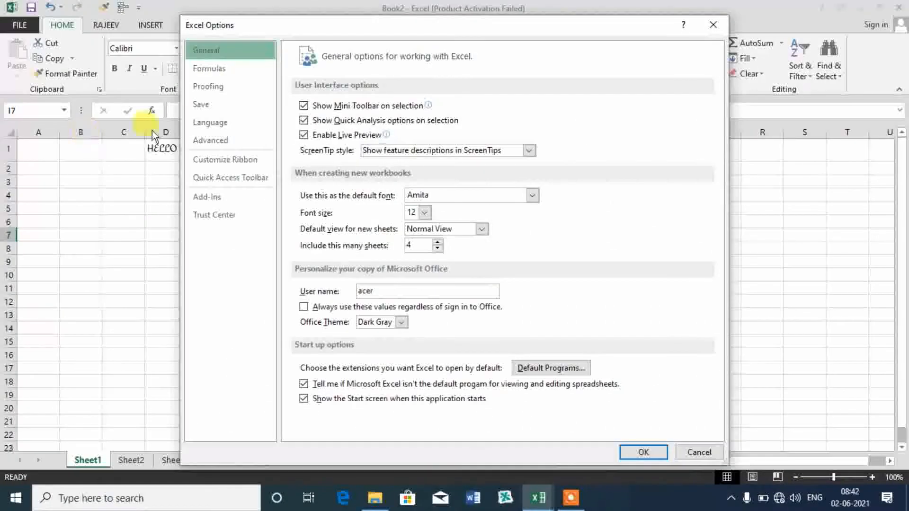
click(249, 167)
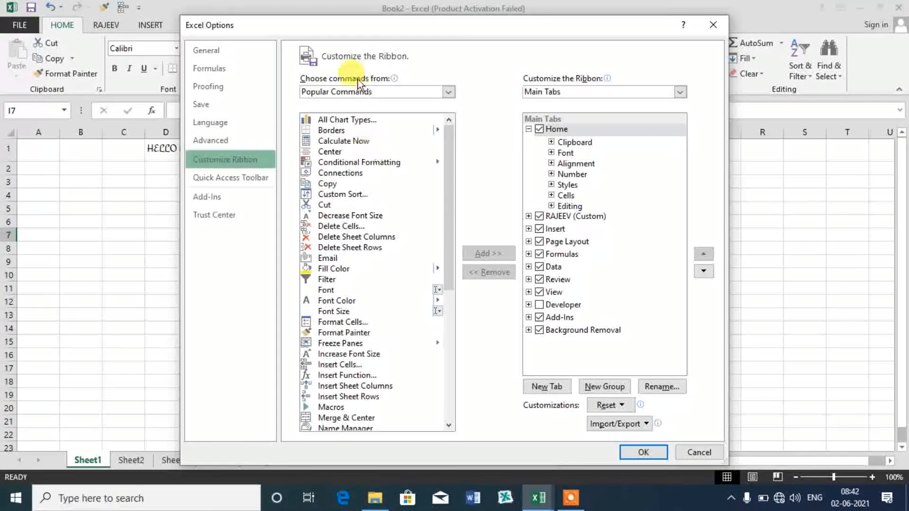
click(353, 92)
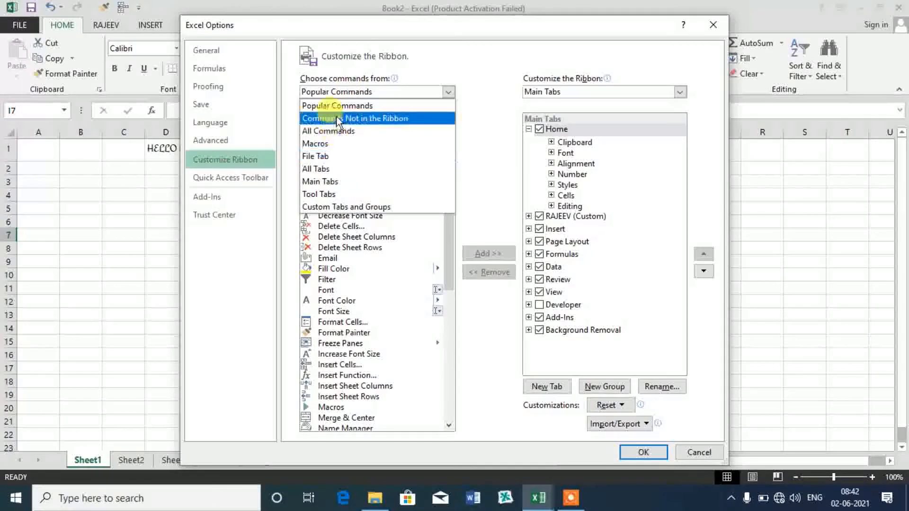
click(324, 119)
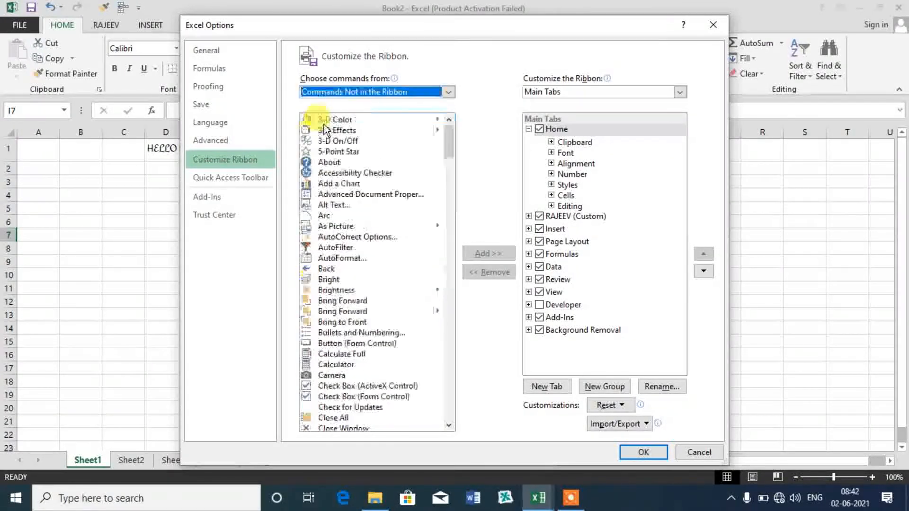
Add Speak Cells to the custom tab's group and confirm the options with OK.
click(591, 217)
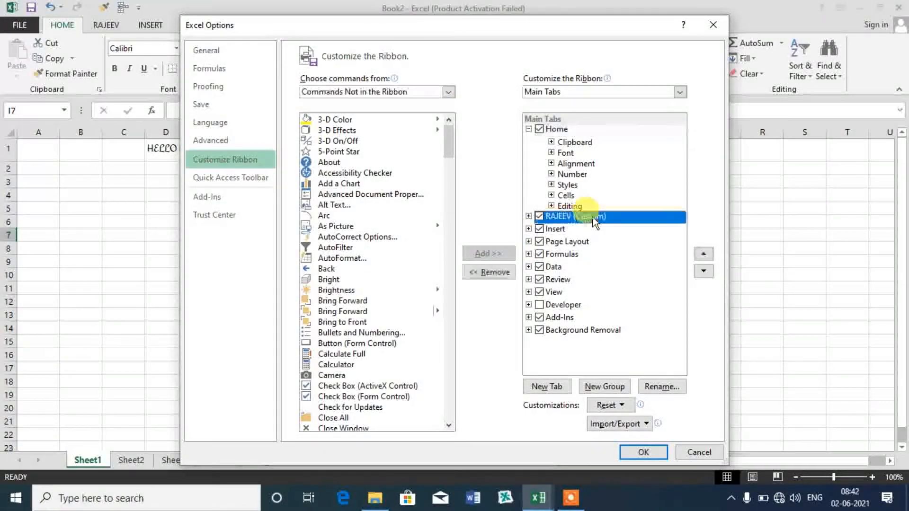
double_click(593, 219)
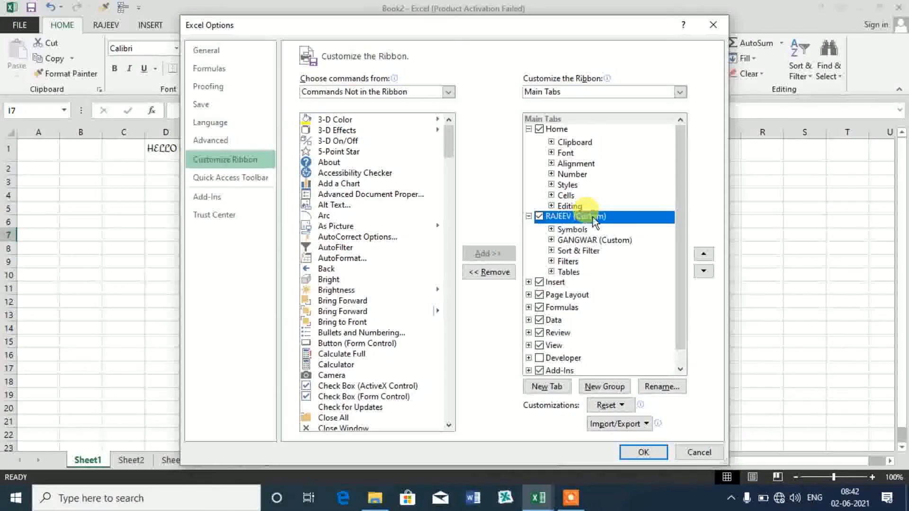
double_click(600, 241)
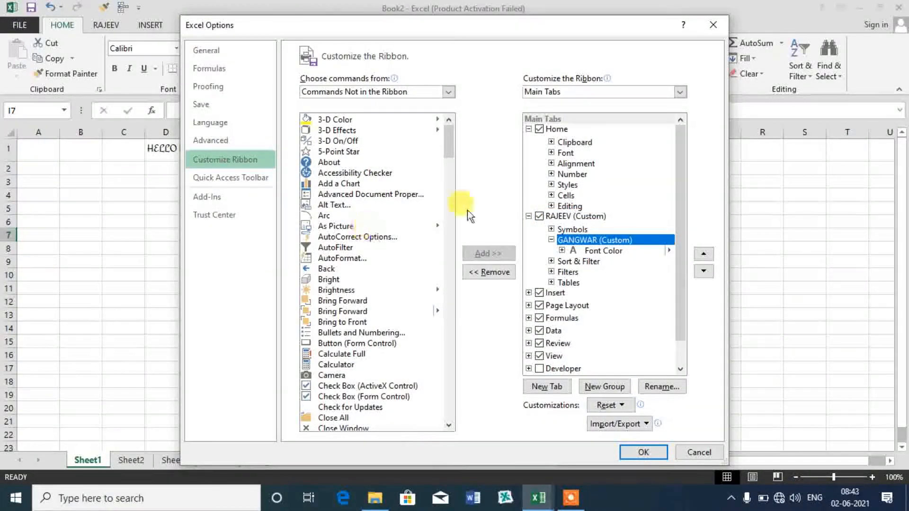
click(449, 416)
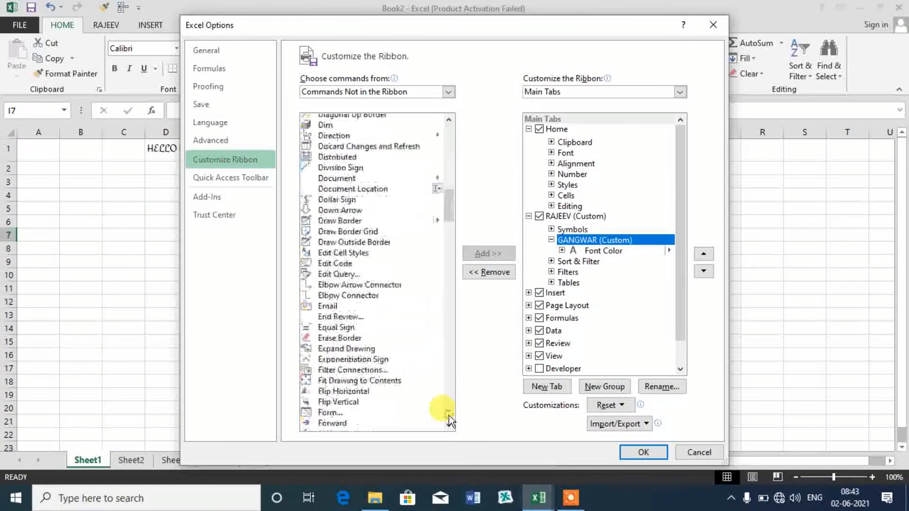
click(449, 416)
click(449, 416)
click(449, 415)
click(449, 416)
click(449, 416)
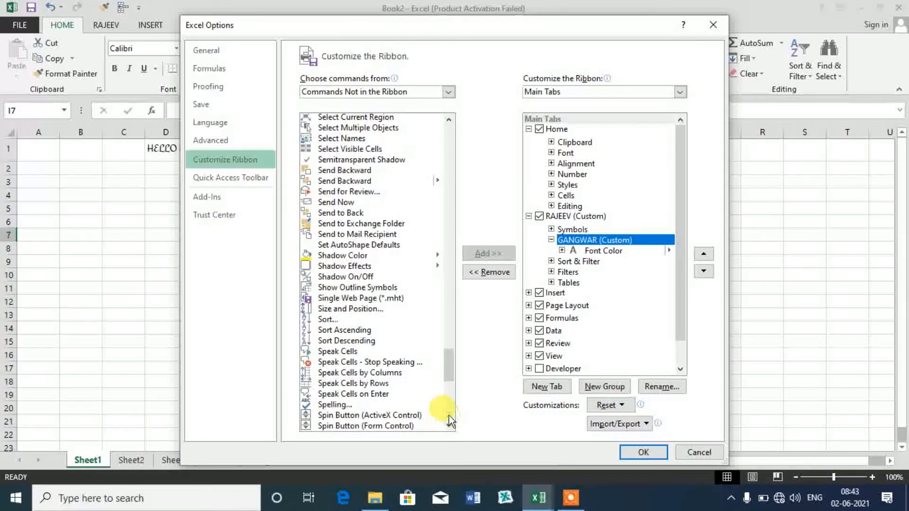
click(339, 352)
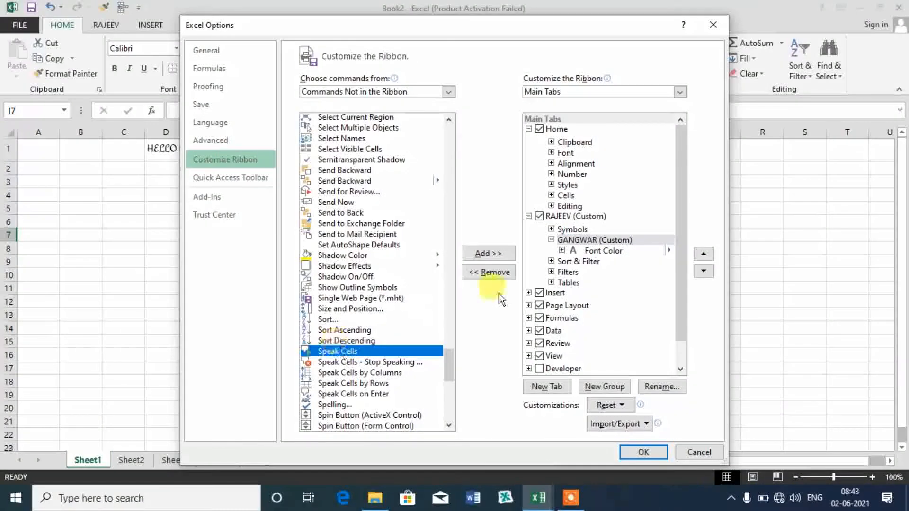
click(488, 255)
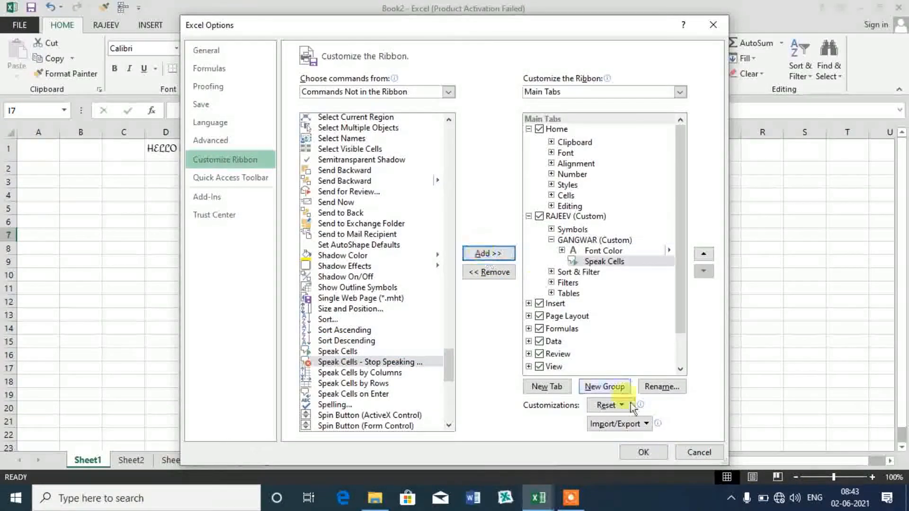
click(640, 451)
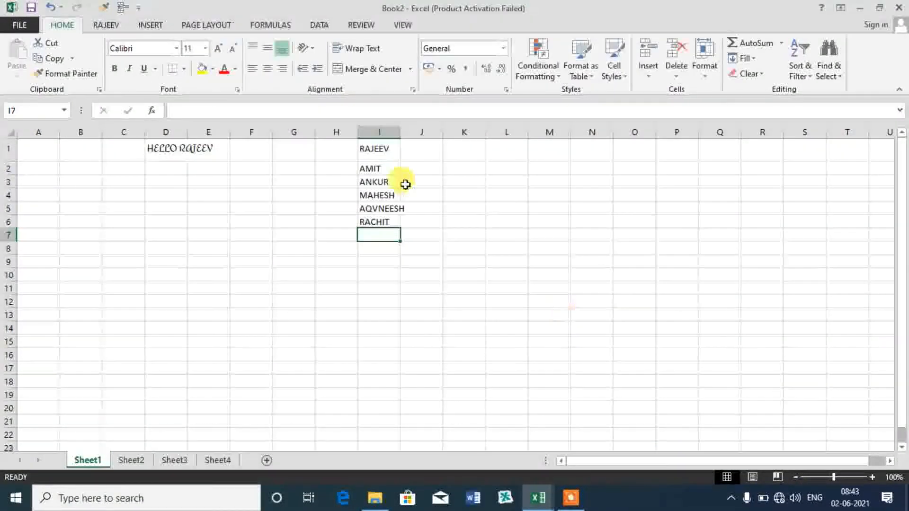
Select the names in I1:I6 and run Speak Cells from the custom tab.
drag(381, 142, 377, 217)
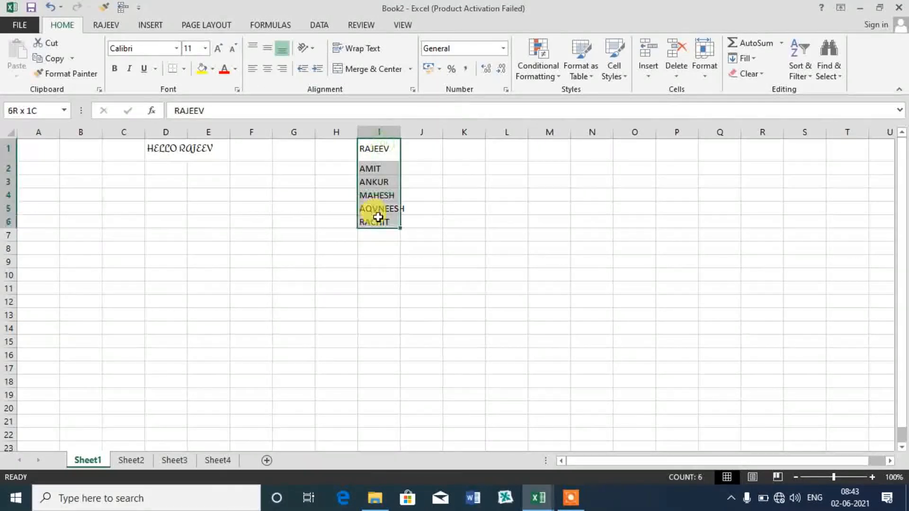
click(378, 217)
drag(363, 150, 366, 223)
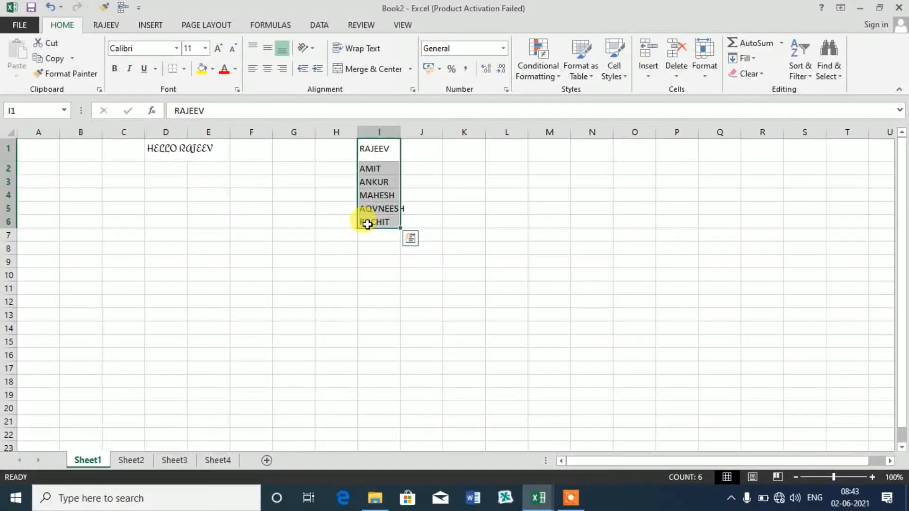
click(111, 23)
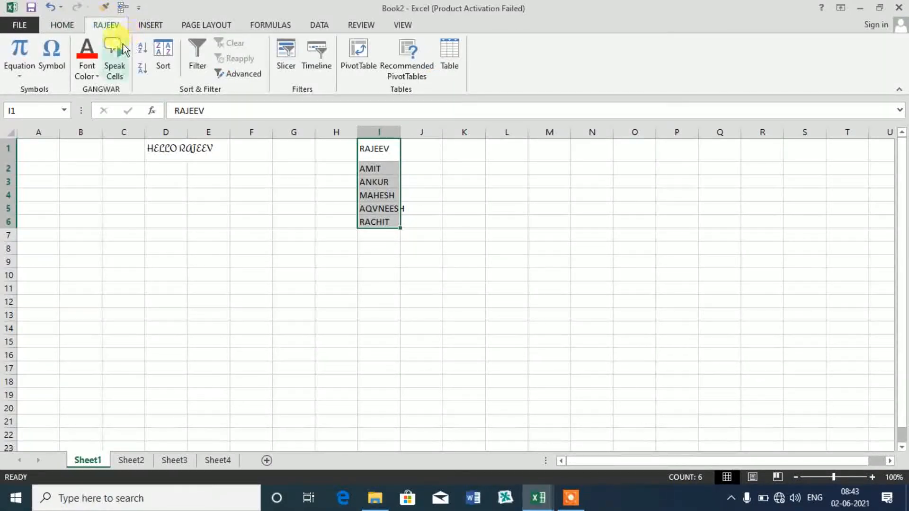
click(121, 45)
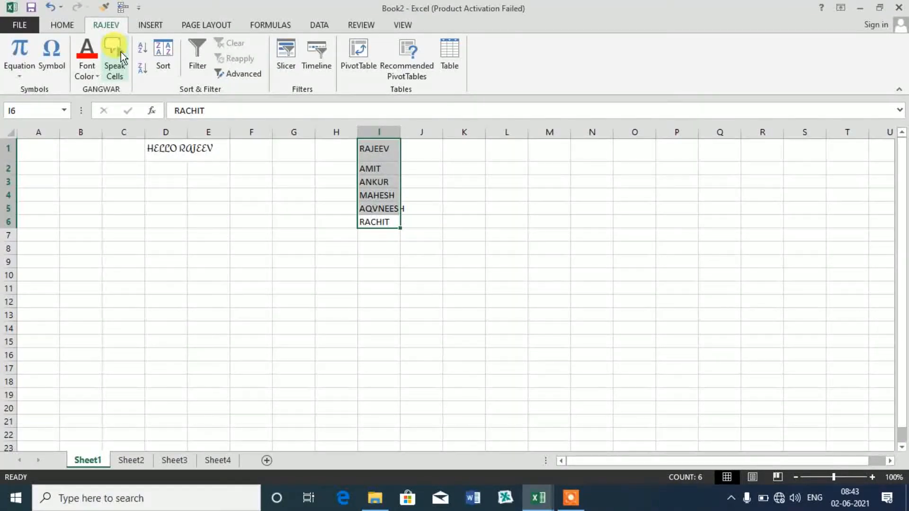
Click around the sheet, visit the File view and return, then select cell L1.
click(474, 153)
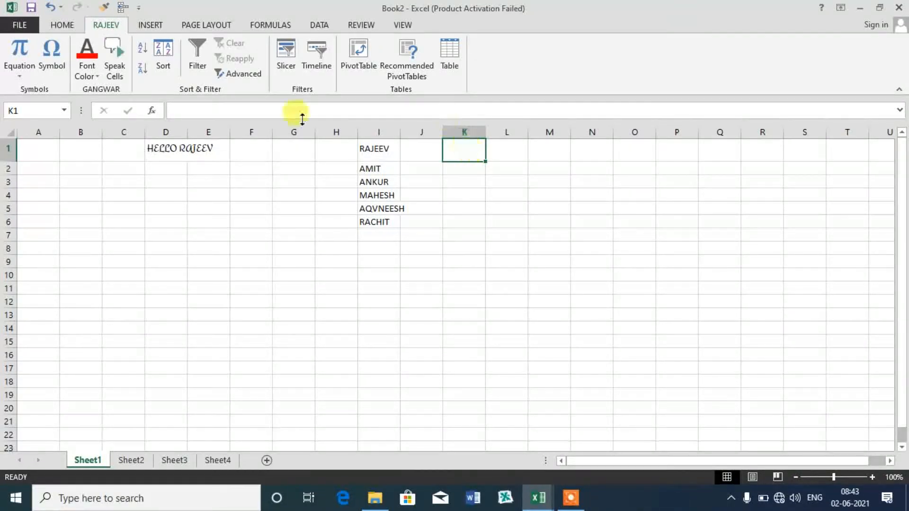
click(213, 233)
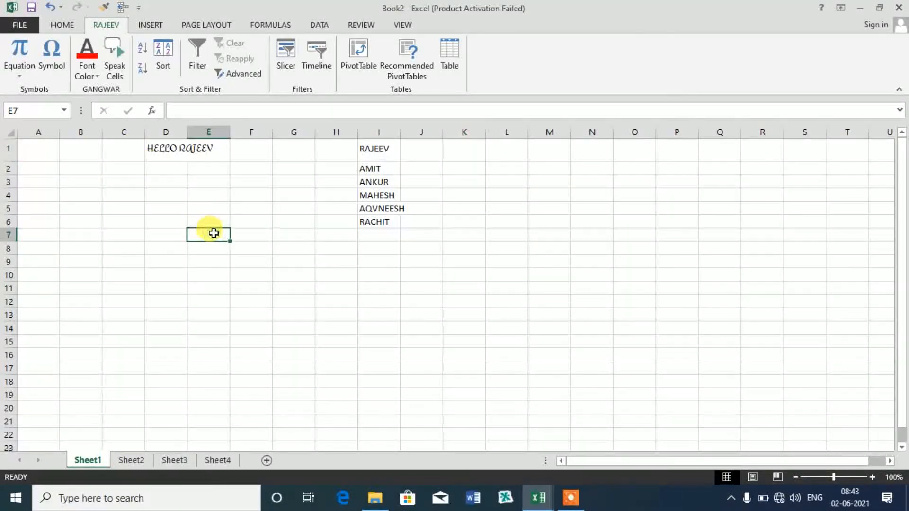
click(18, 28)
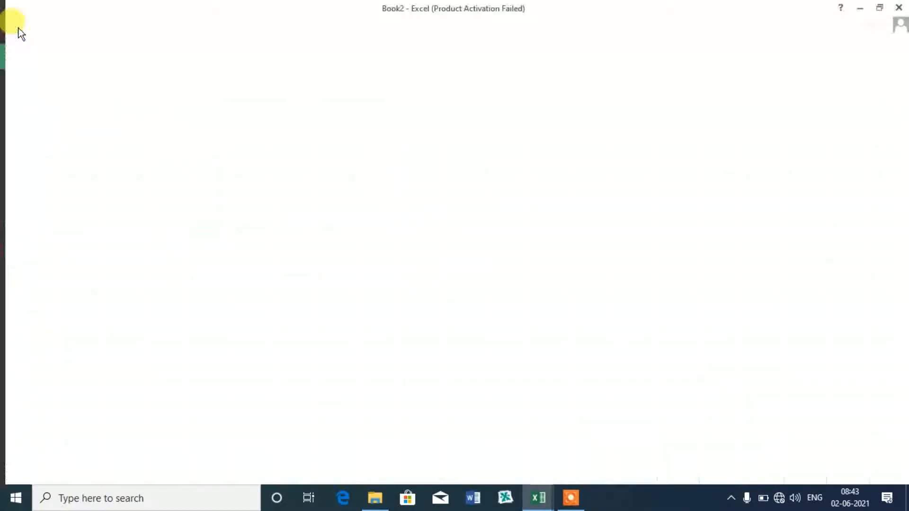
click(31, 22)
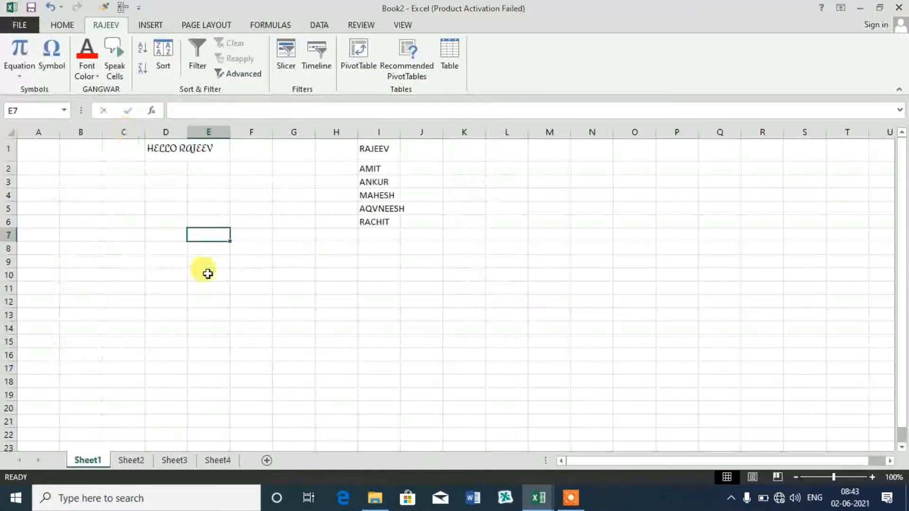
click(209, 274)
click(516, 151)
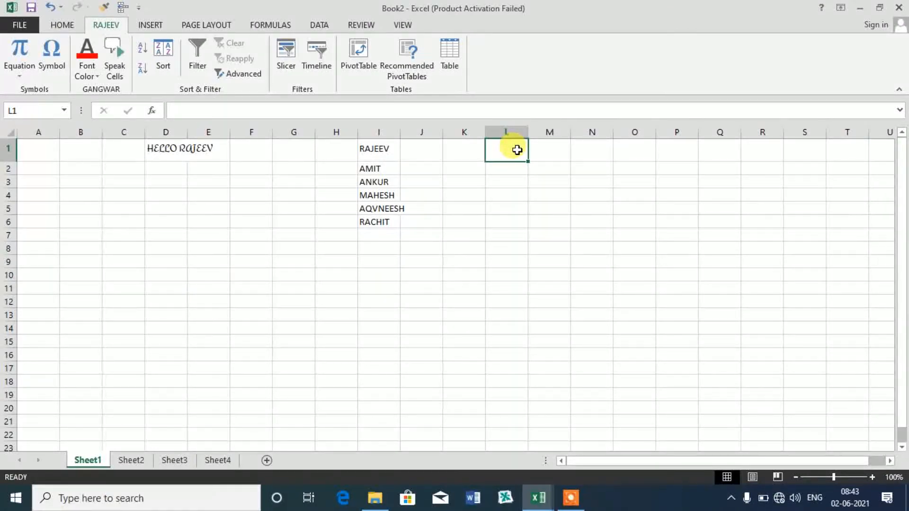
Enter the headings HELLO, NAME and WORLD in L1, M1 and N1.
text(HELLO)
key(Tab)
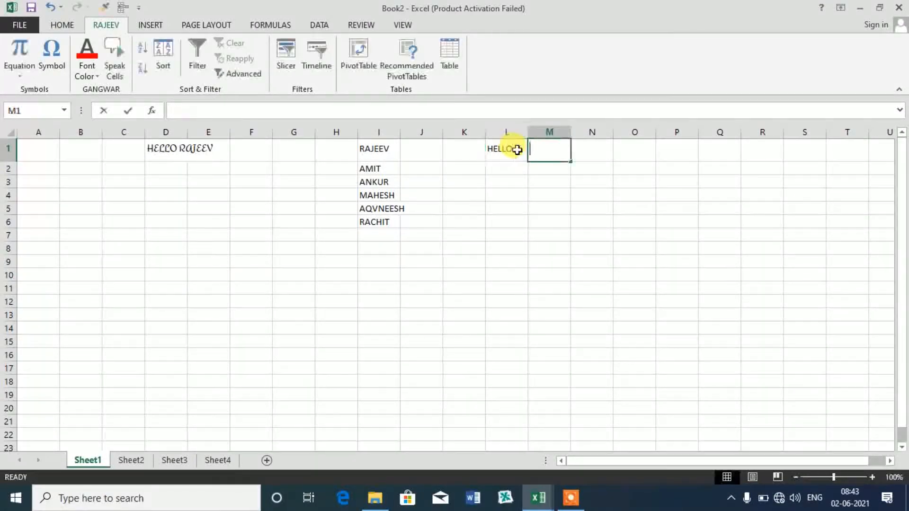
text(NAME)
key(Tab)
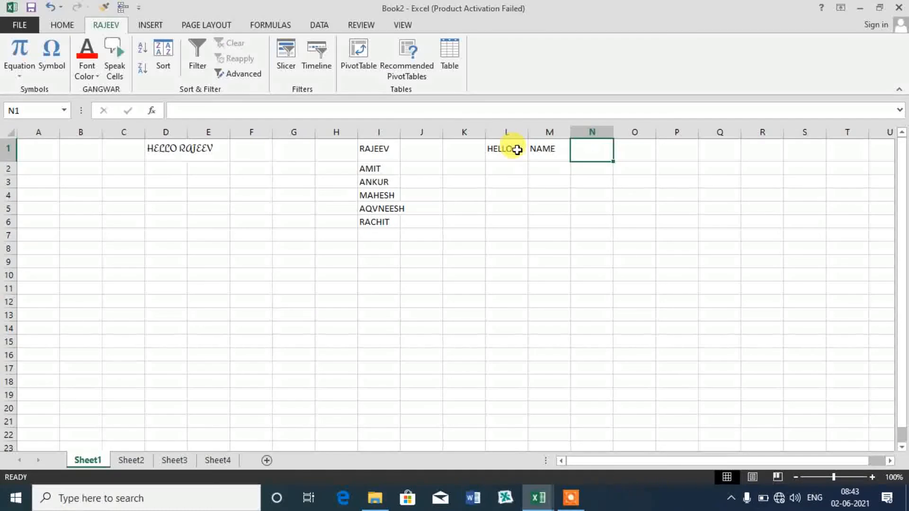
text(WORL)
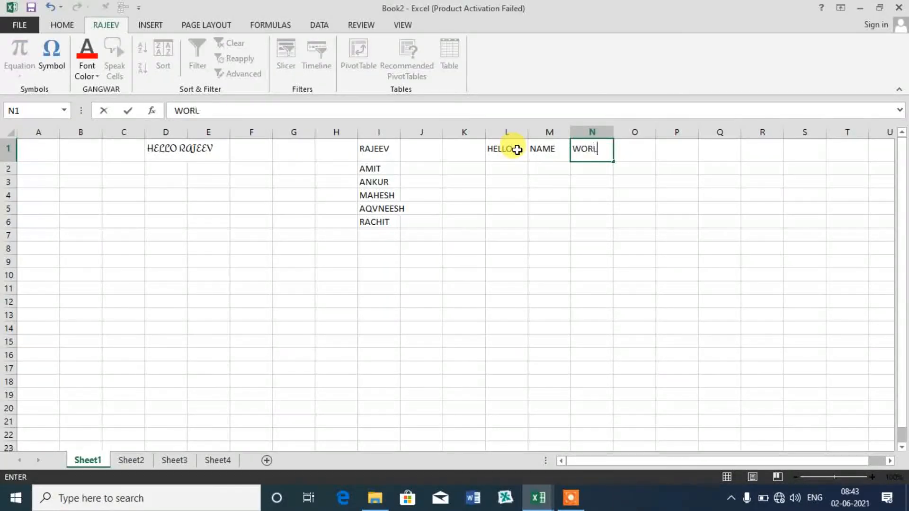
text(D)
click(518, 149)
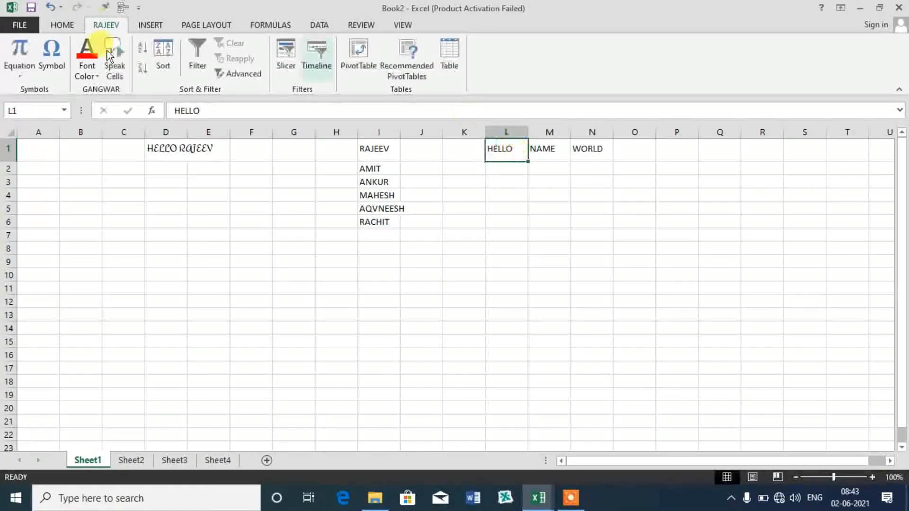
Format L1 with yellow fill, Antipasto Pro Extrabold font, size 14 and dark blue text.
click(71, 26)
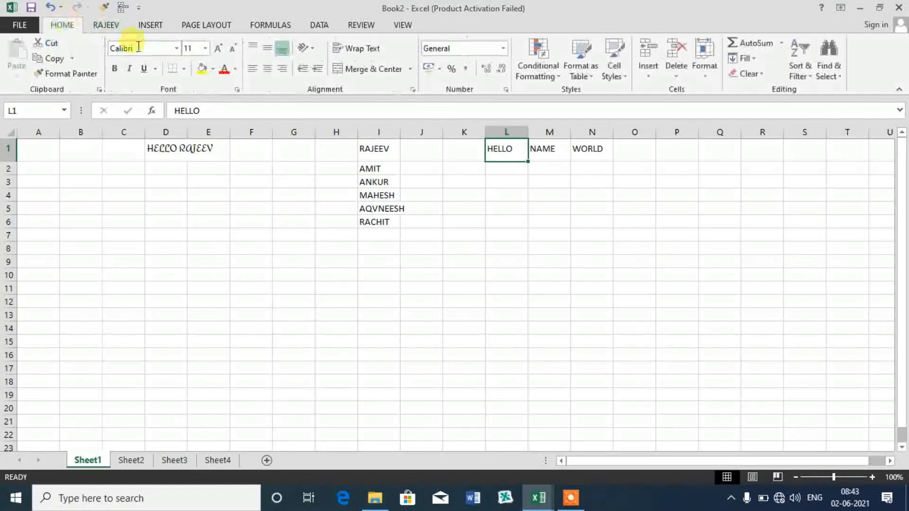
click(213, 69)
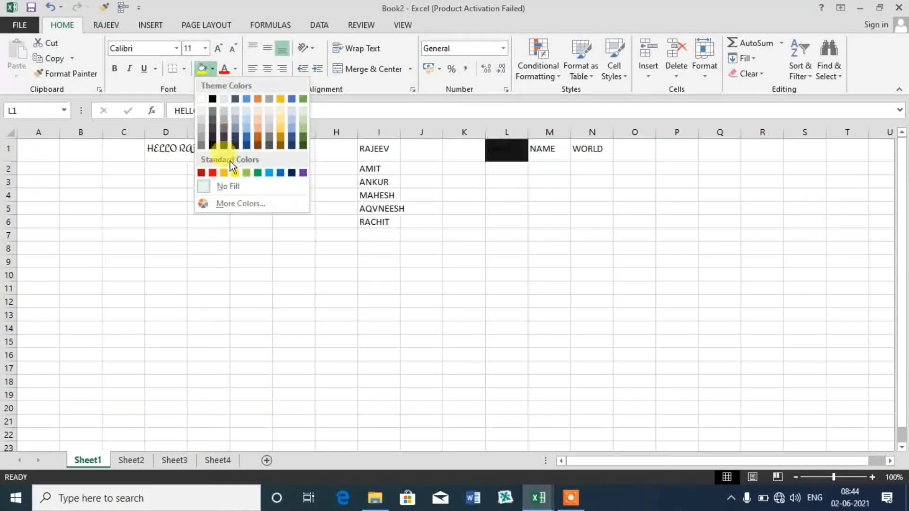
click(237, 172)
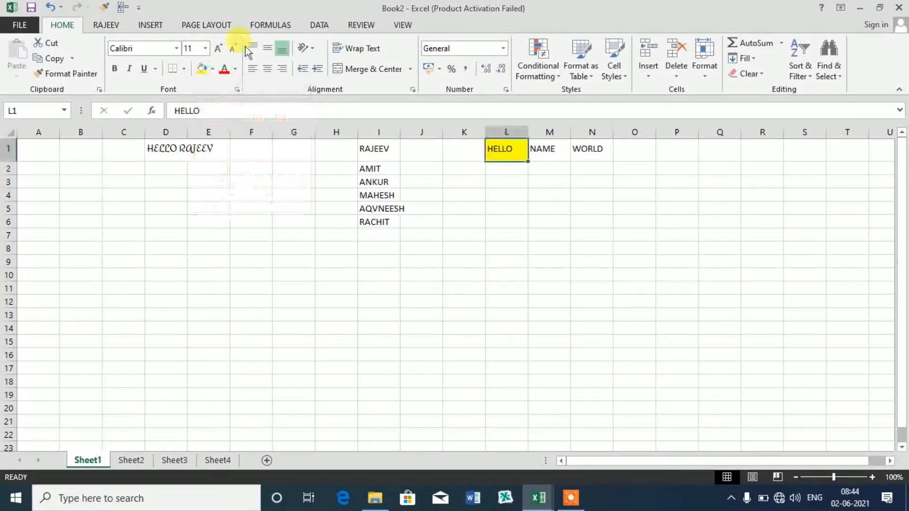
click(178, 52)
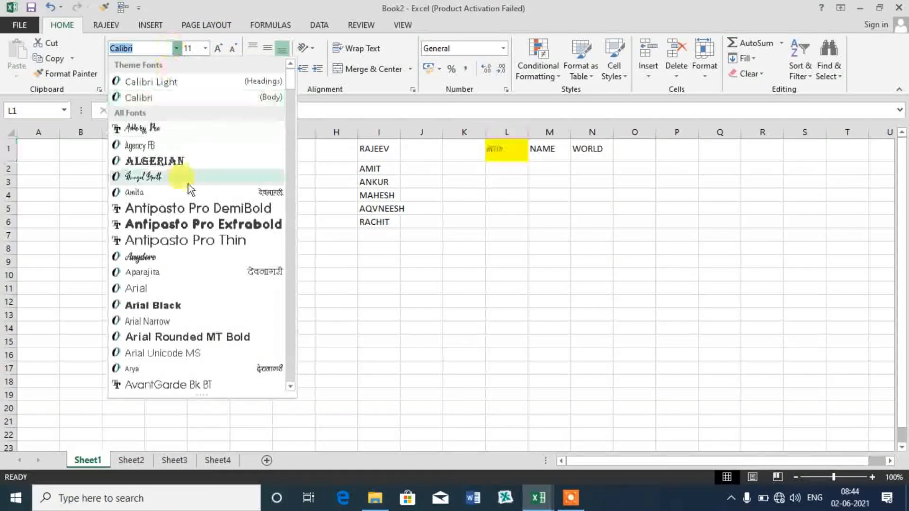
click(171, 224)
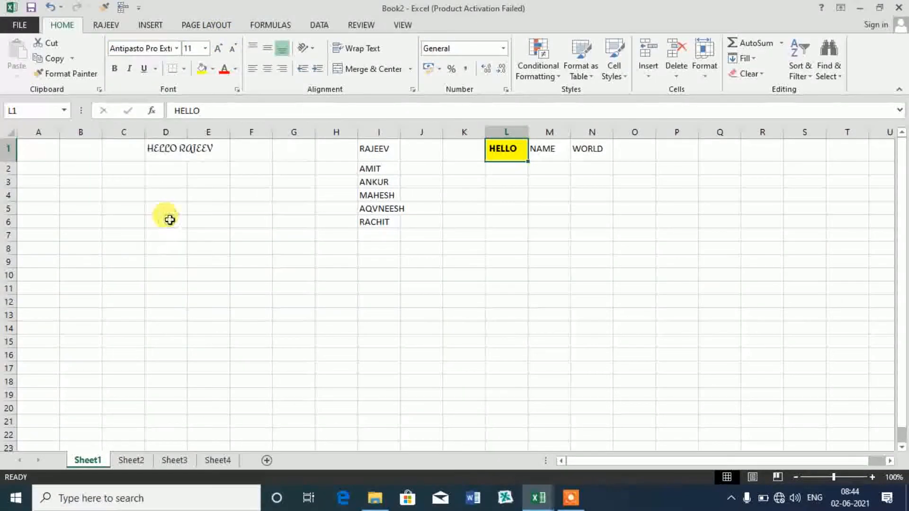
click(220, 52)
click(220, 52)
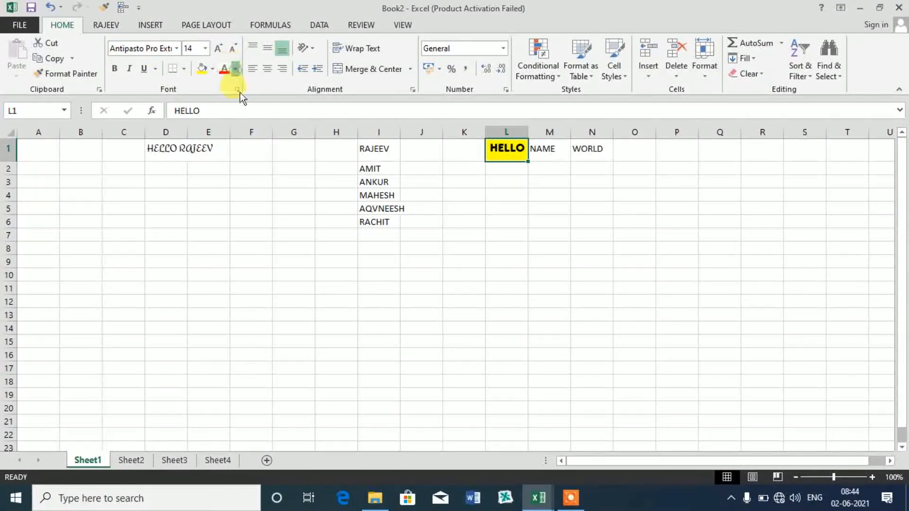
click(236, 70)
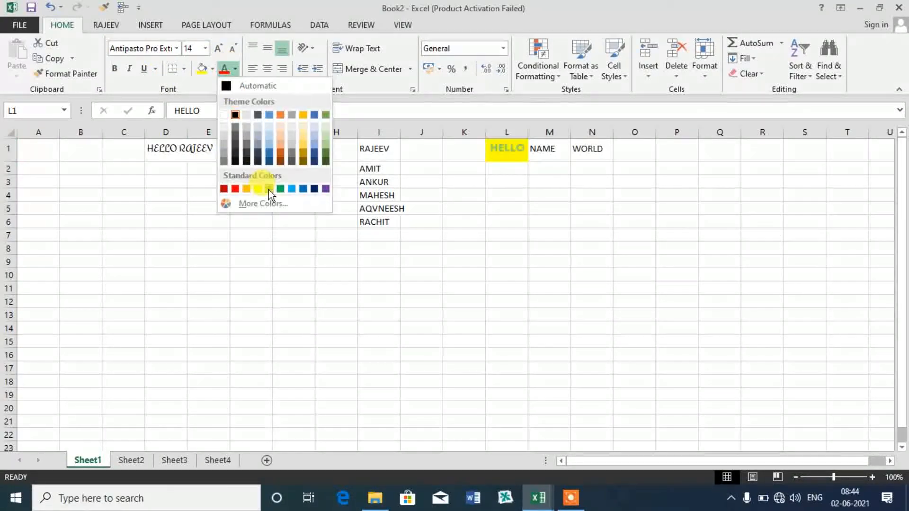
click(315, 189)
Click through the heading cells L1, M1, N1 and the empty O1.
click(548, 261)
click(512, 155)
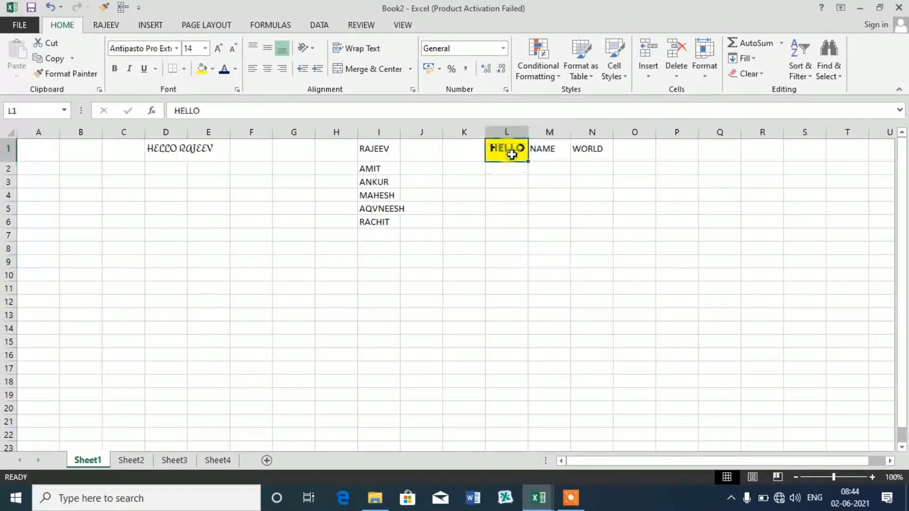
click(565, 149)
click(598, 153)
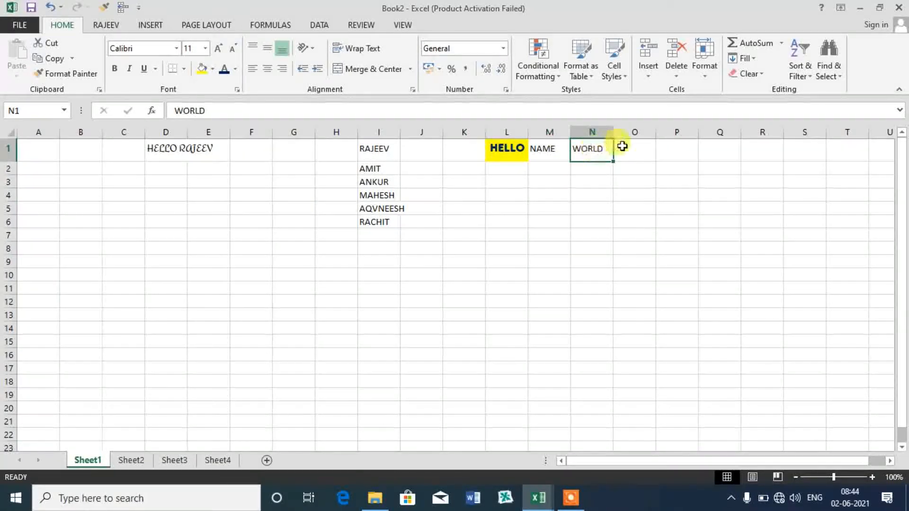
click(623, 145)
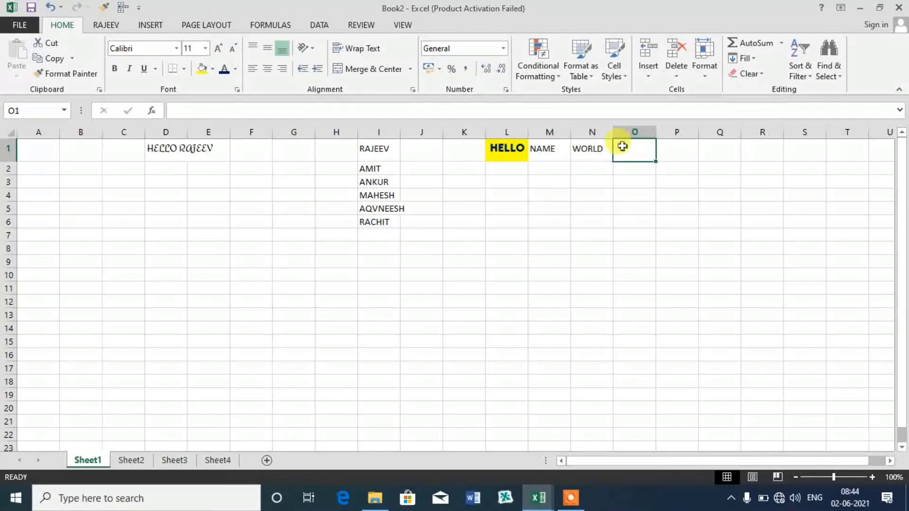
Use Format Painter to copy L1's yellow 14-pt format onto M1 and across N1:T1.
click(512, 153)
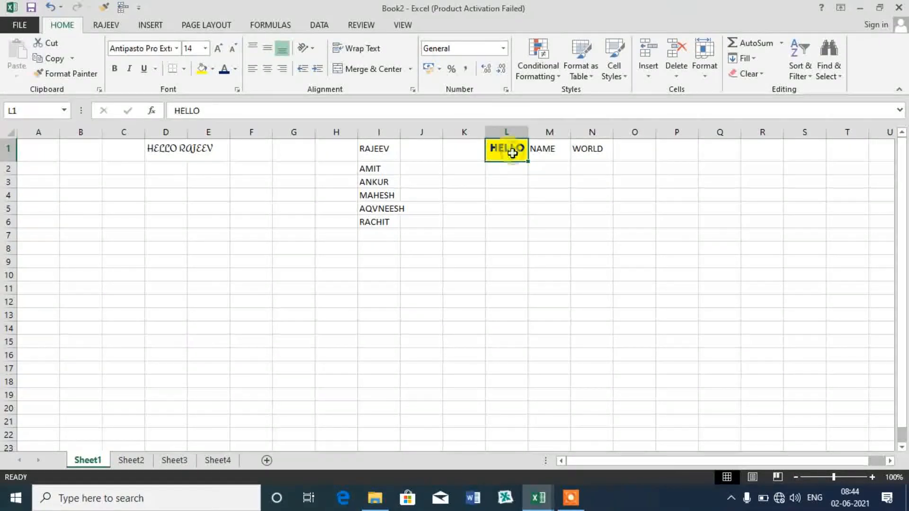
click(91, 76)
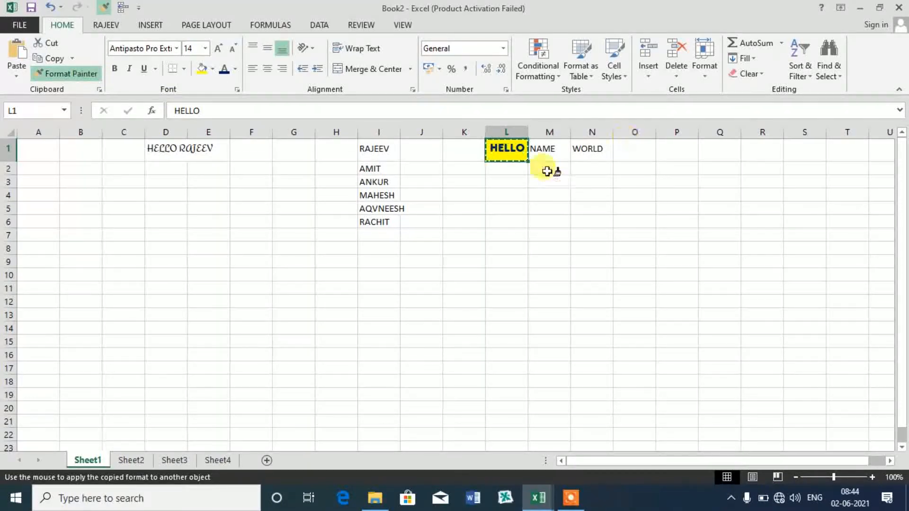
click(552, 142)
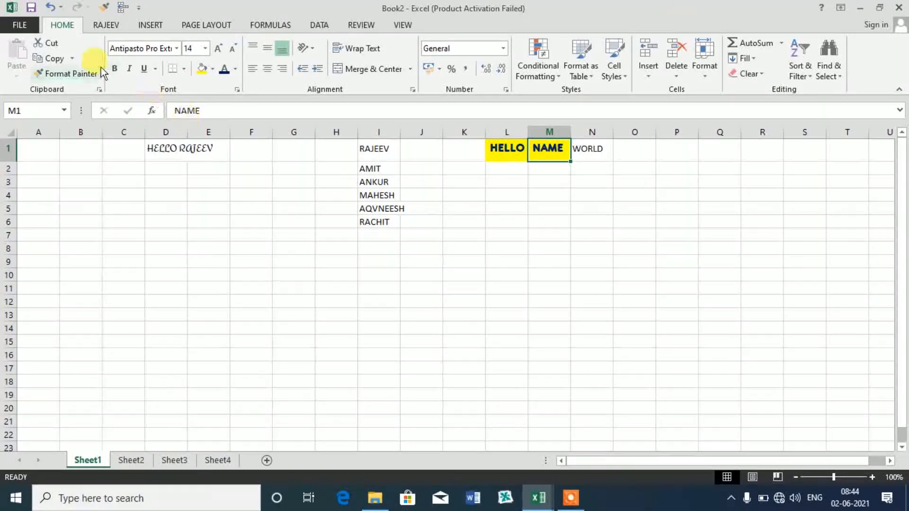
click(85, 78)
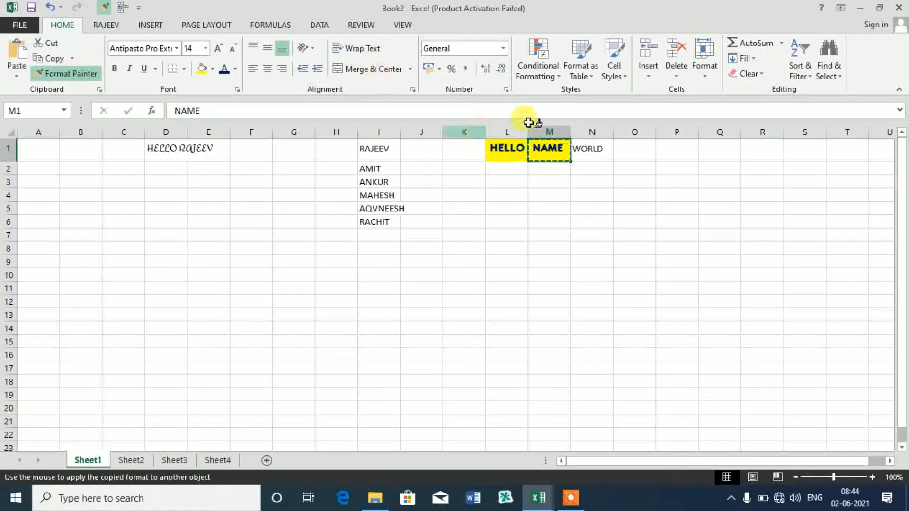
click(593, 149)
click(634, 149)
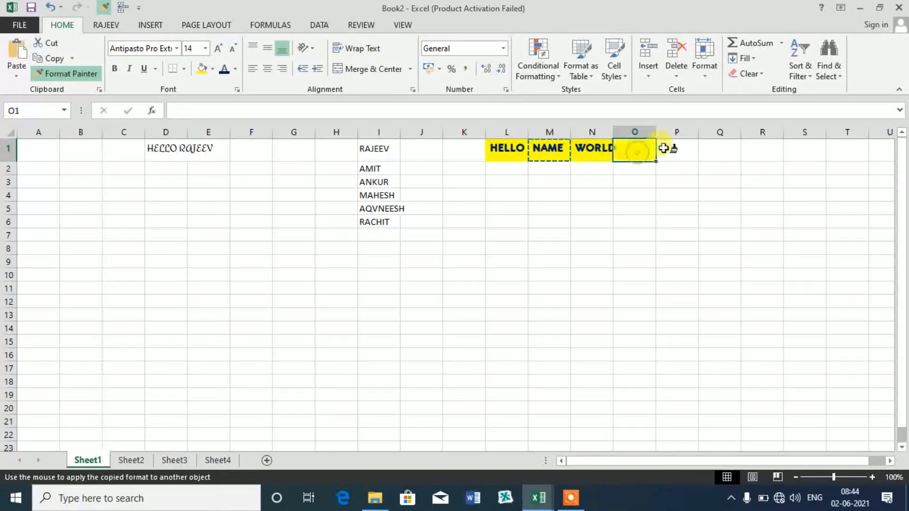
click(689, 150)
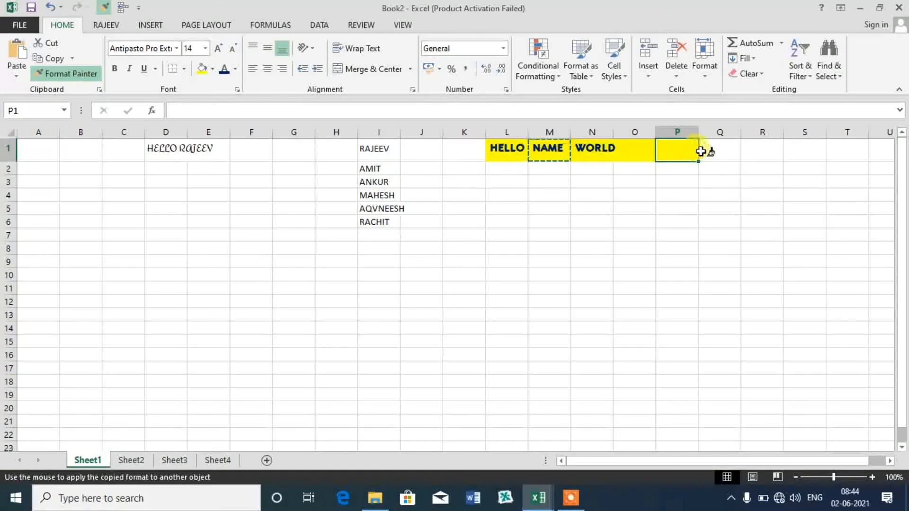
click(703, 151)
key(Right)
key(Right)
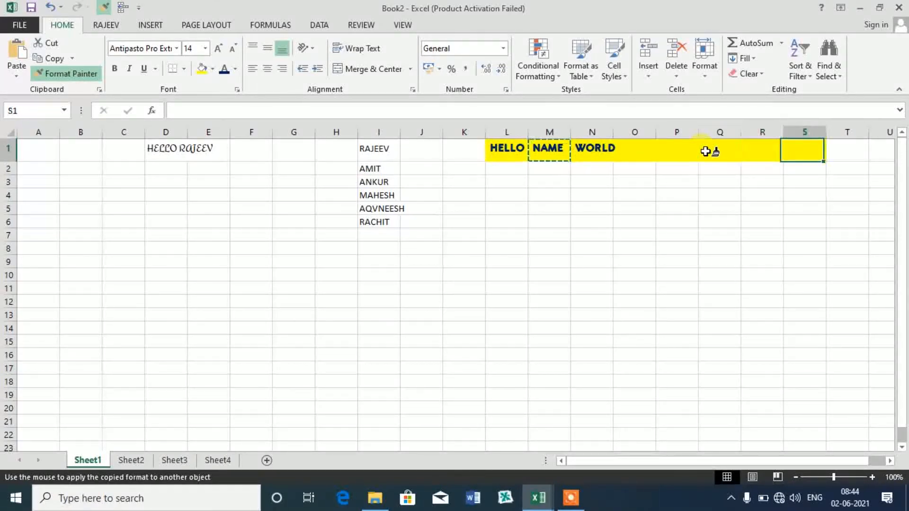
key(Right)
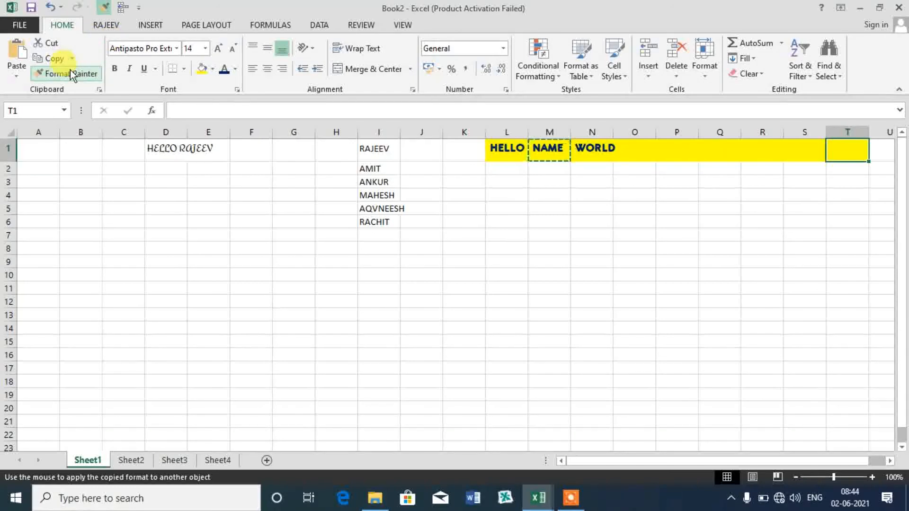
click(70, 70)
click(639, 149)
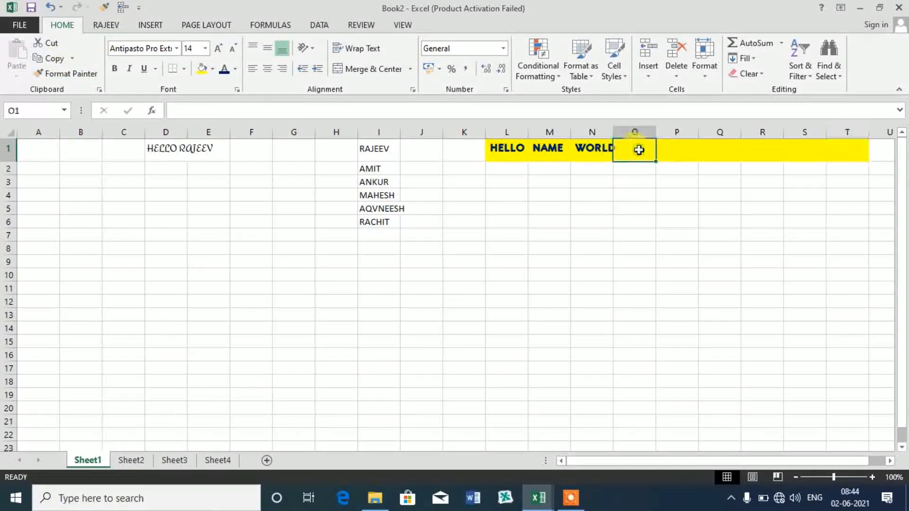
Type the heading CLASSES into cell O1.
text(CLASSES)
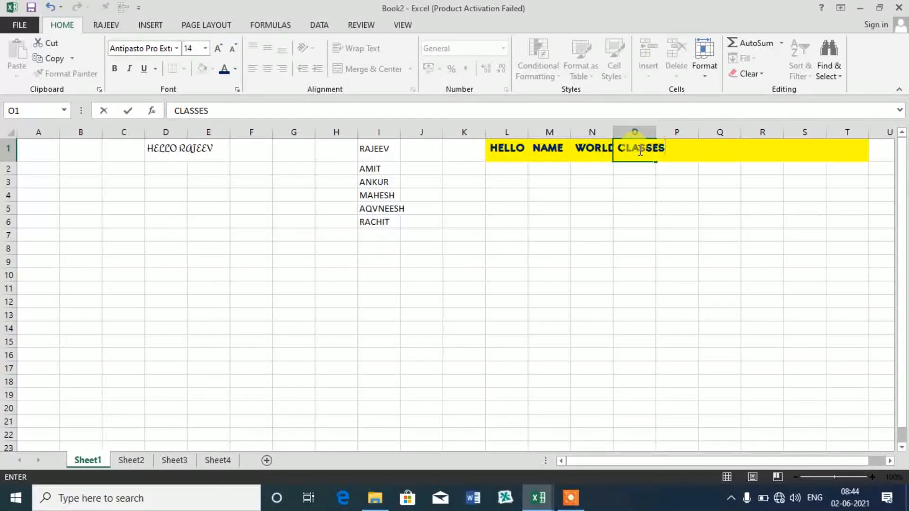
click(677, 168)
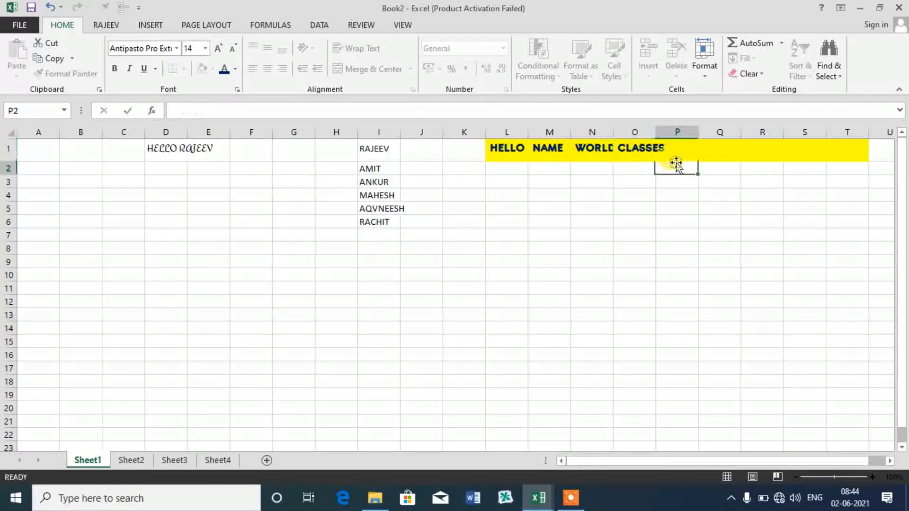
click(676, 157)
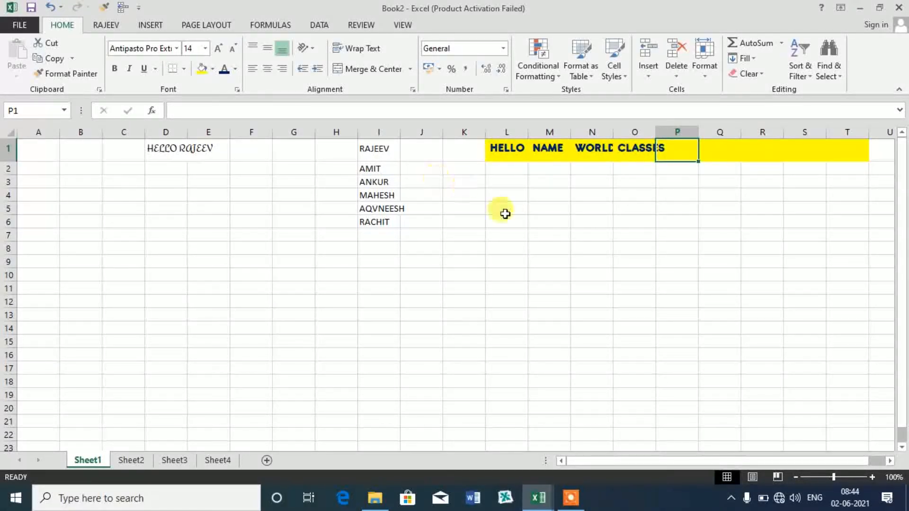
Merge cells L6:L7 and fill the merged cell red.
click(519, 225)
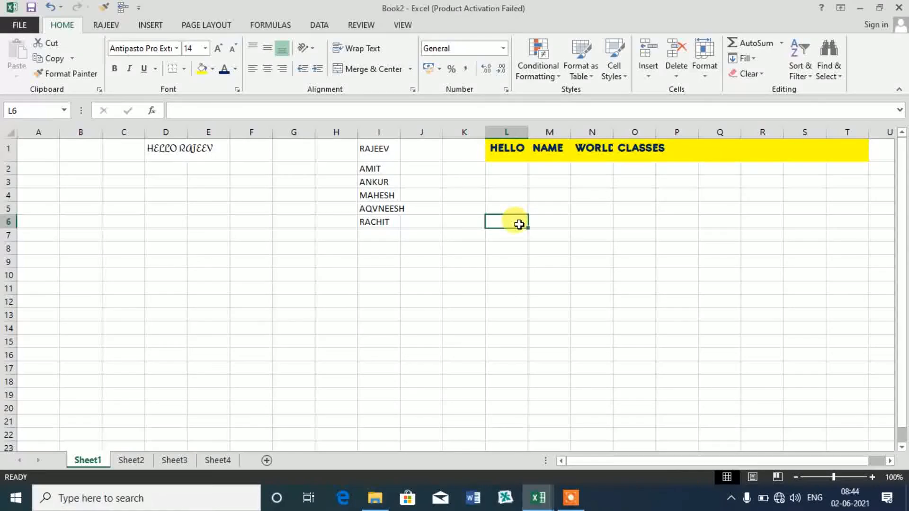
drag(516, 225, 514, 229)
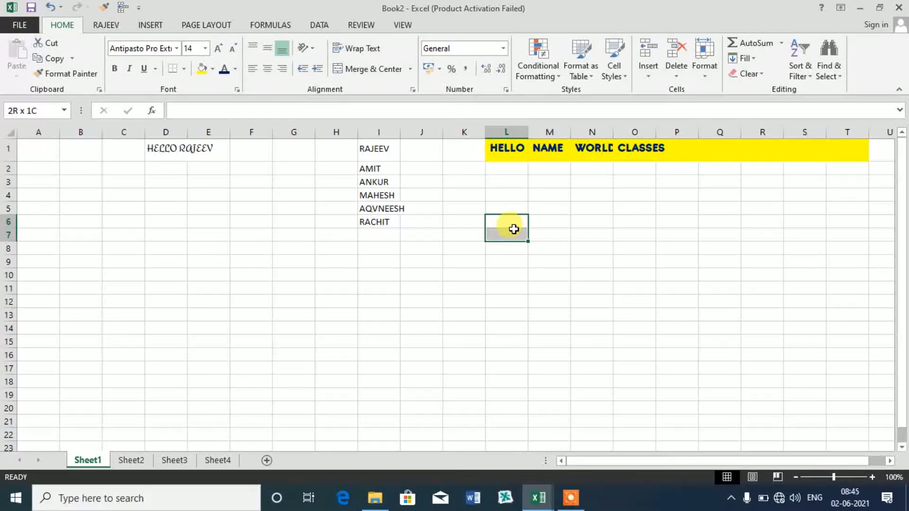
click(345, 71)
click(212, 70)
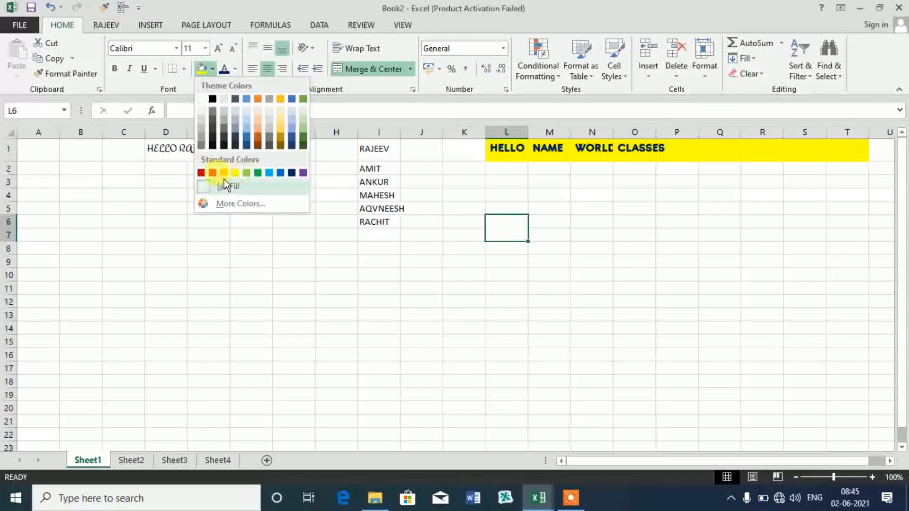
click(213, 173)
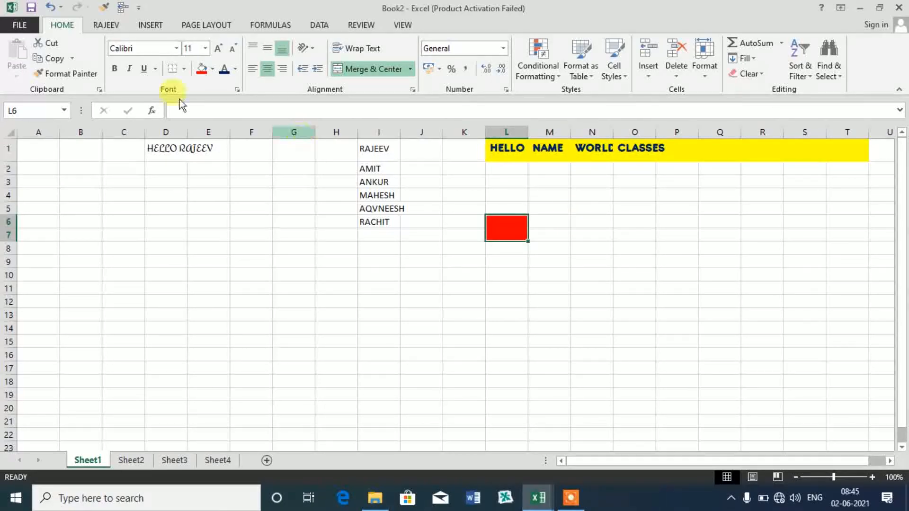
Paint the red merged L6:L7 format onto M6, N6 and O6, making one L6:O7 band.
click(71, 74)
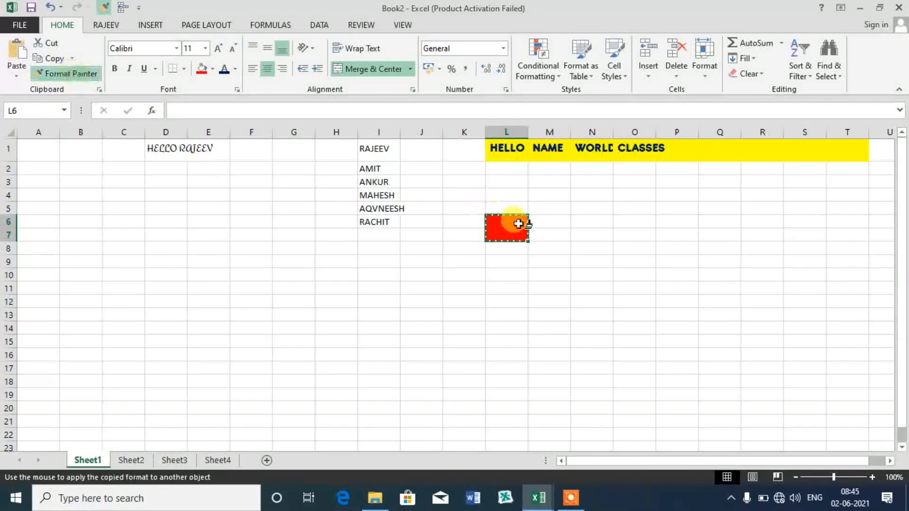
click(559, 218)
click(592, 222)
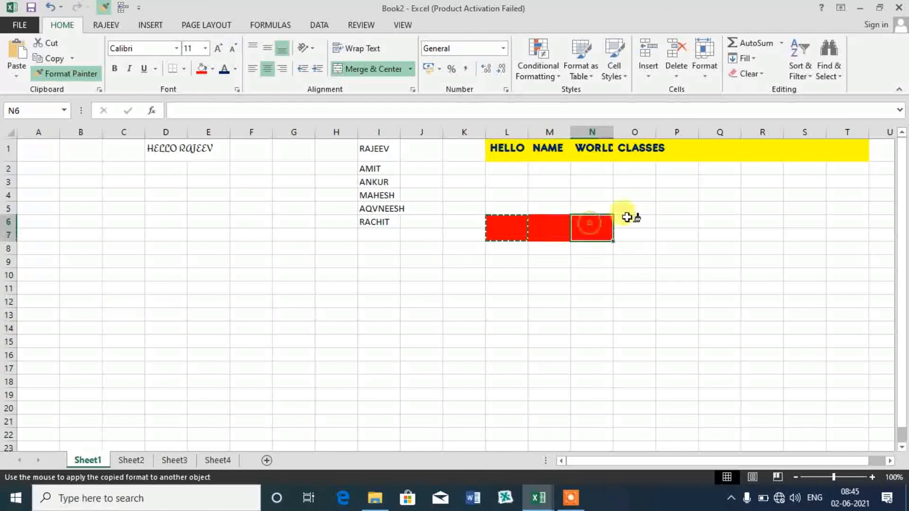
click(634, 218)
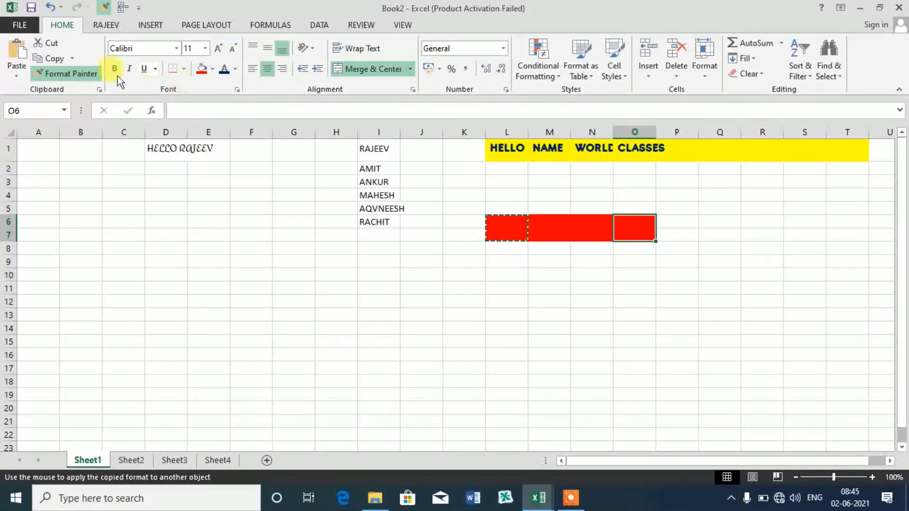
click(76, 73)
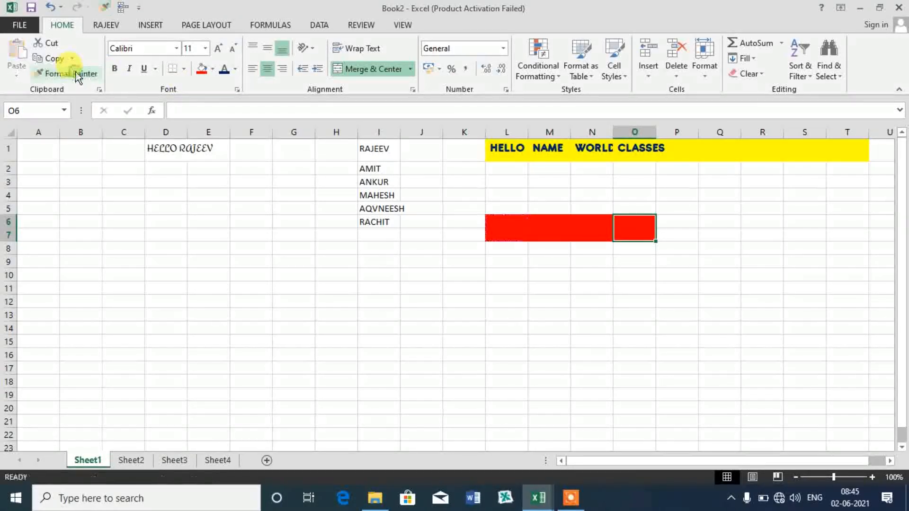
click(576, 257)
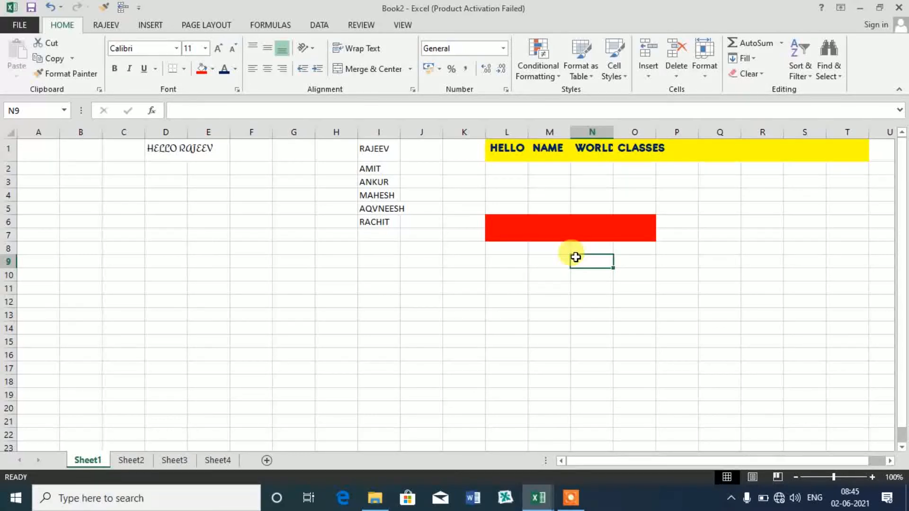
click(571, 497)
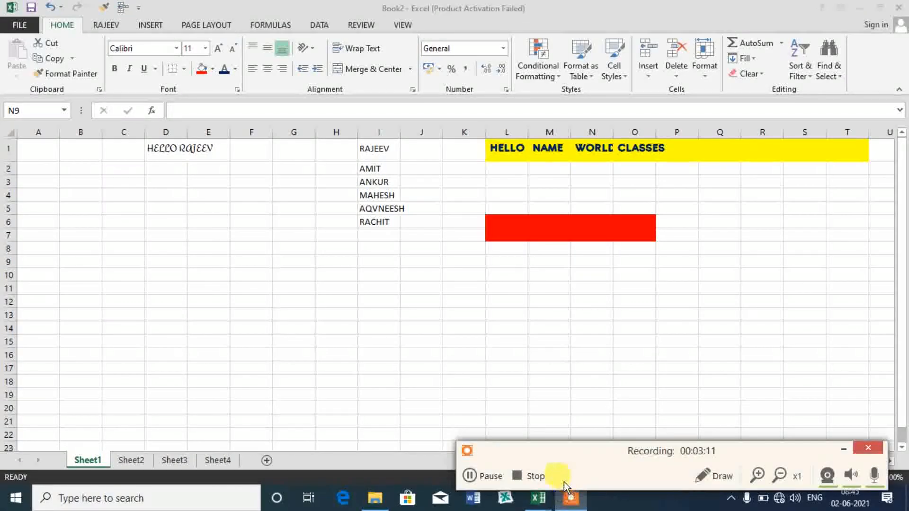